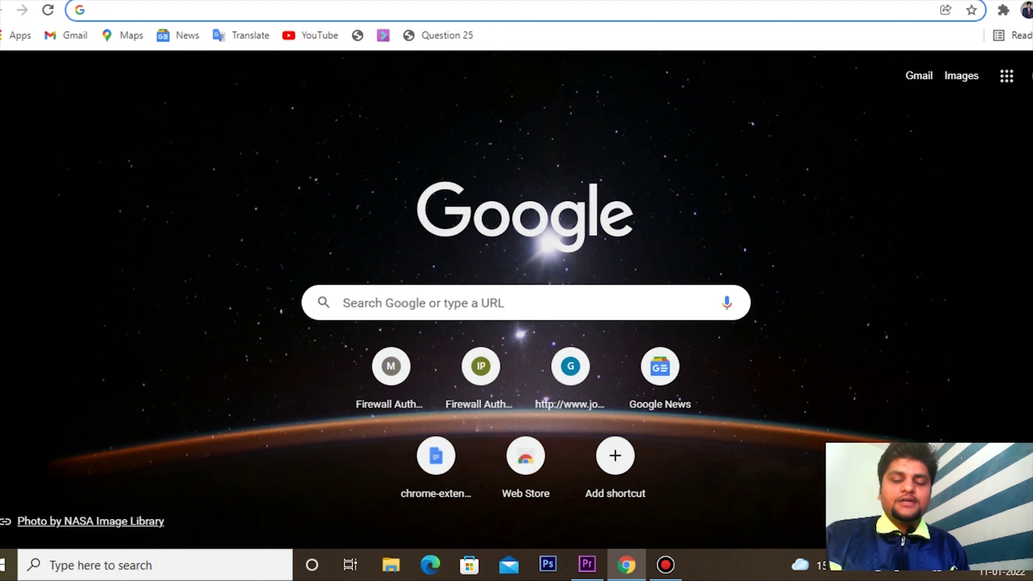
Switch to Premiere Pro and create a new project named 'wild'.
{"action": "left_click", "coordinate": [588, 565]}
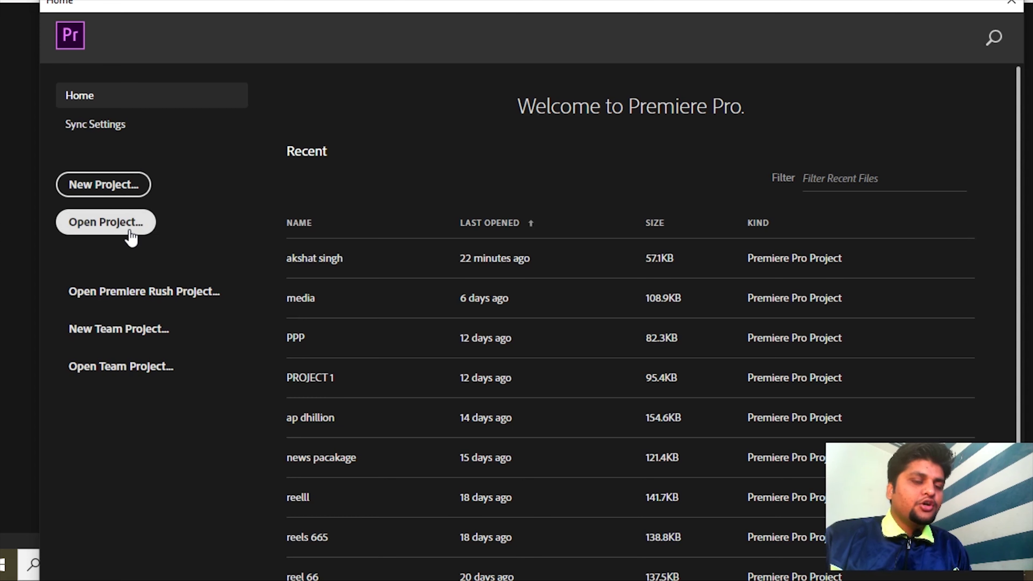
{"action": "left_click", "coordinate": [122, 199]}
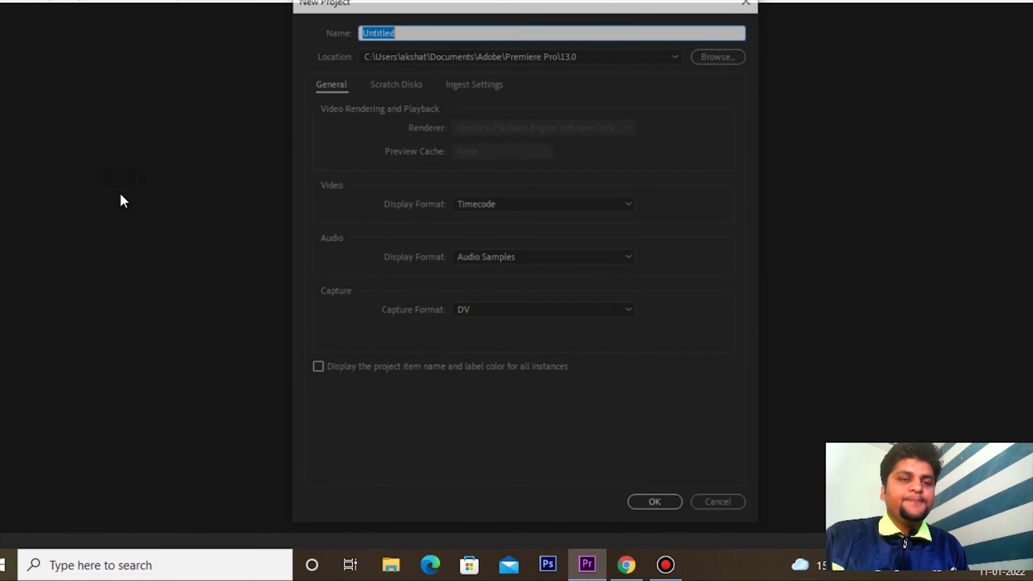
{"action": "key", "text": "BackSpace"}
{"action": "type", "text": "wi"}
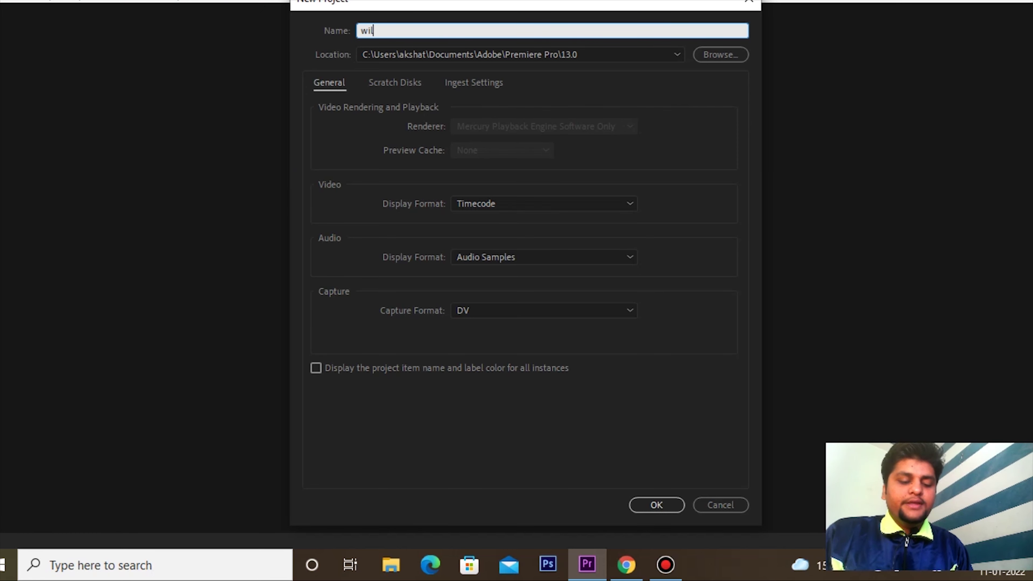
{"action": "type", "text": "d"}
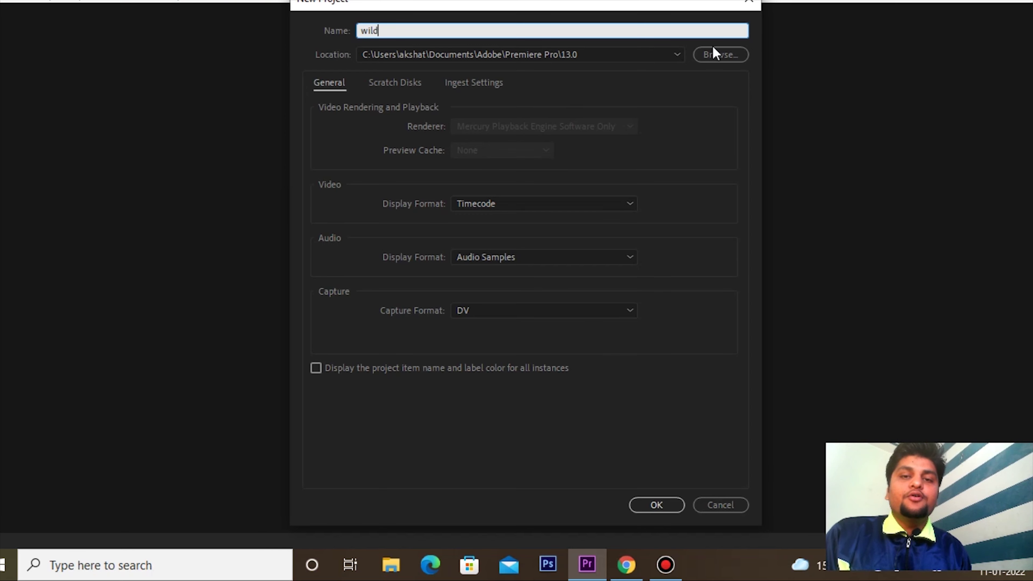
{"action": "key", "text": "Return"}
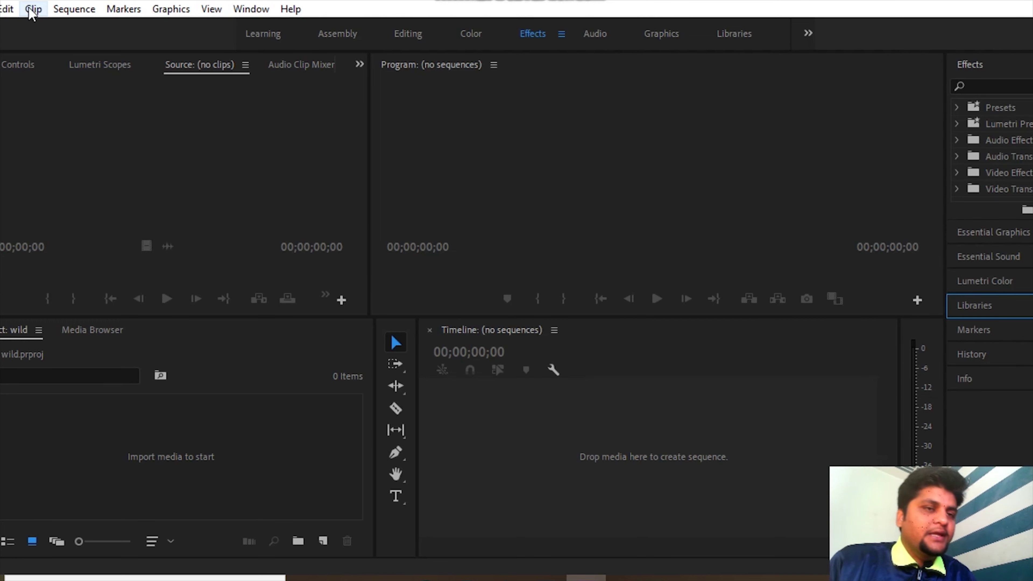
{"action": "left_click", "coordinate": [95, 11]}
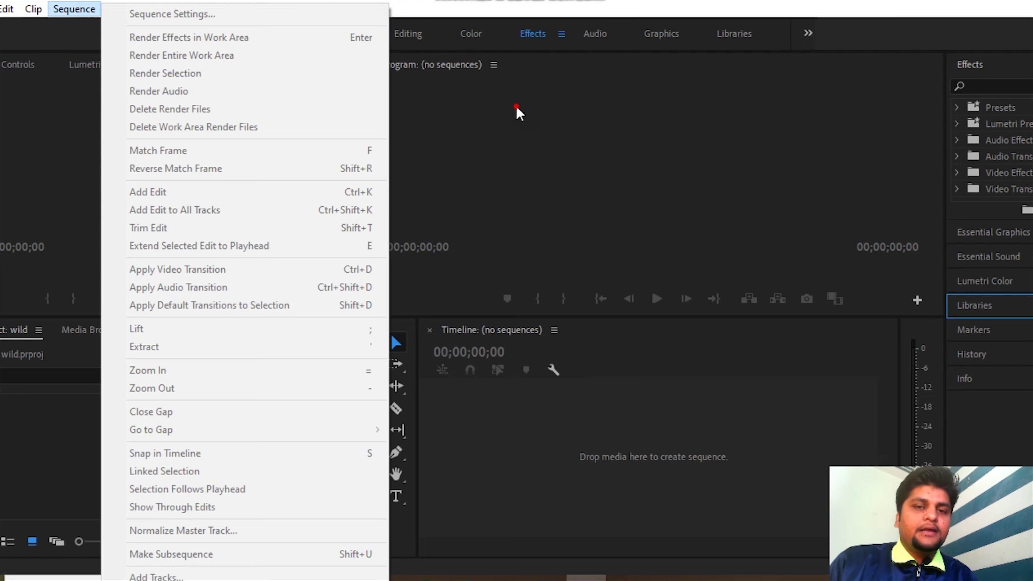
{"action": "left_click", "coordinate": [517, 108]}
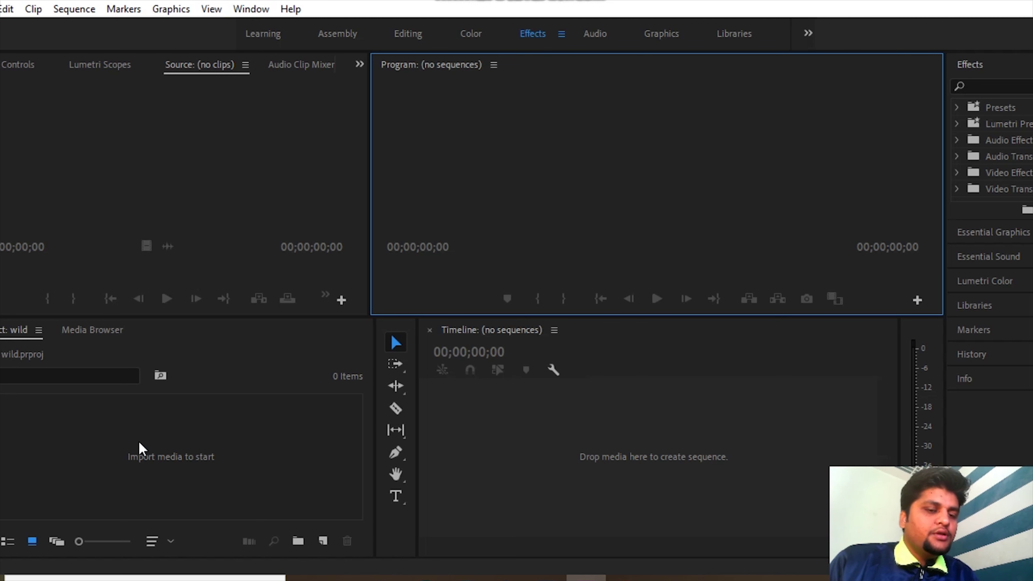
{"action": "left_click", "coordinate": [179, 466]}
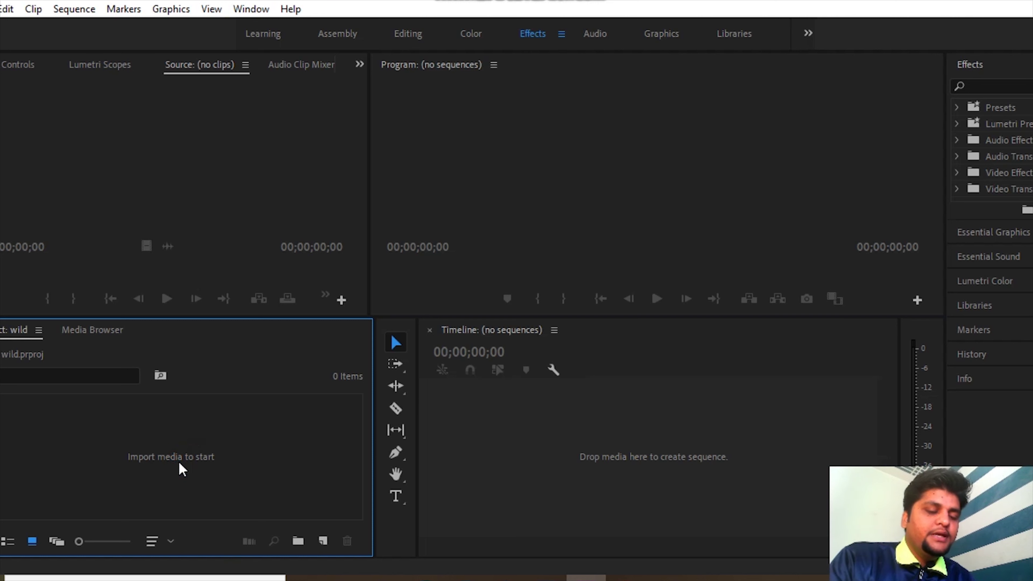
Import the MVI_1598 clip from the E:\Desktop\cu shoot folder.
{"action": "double_click", "coordinate": [199, 453]}
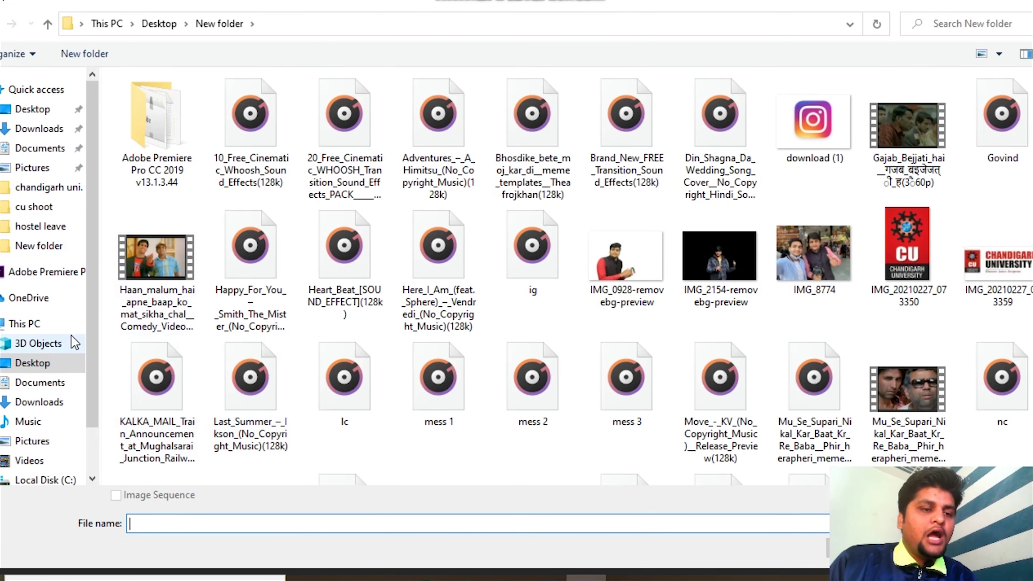
{"action": "left_click", "coordinate": [33, 207]}
{"action": "scroll", "coordinate": [529, 285], "scroll_direction": "down", "scroll_amount": 5}
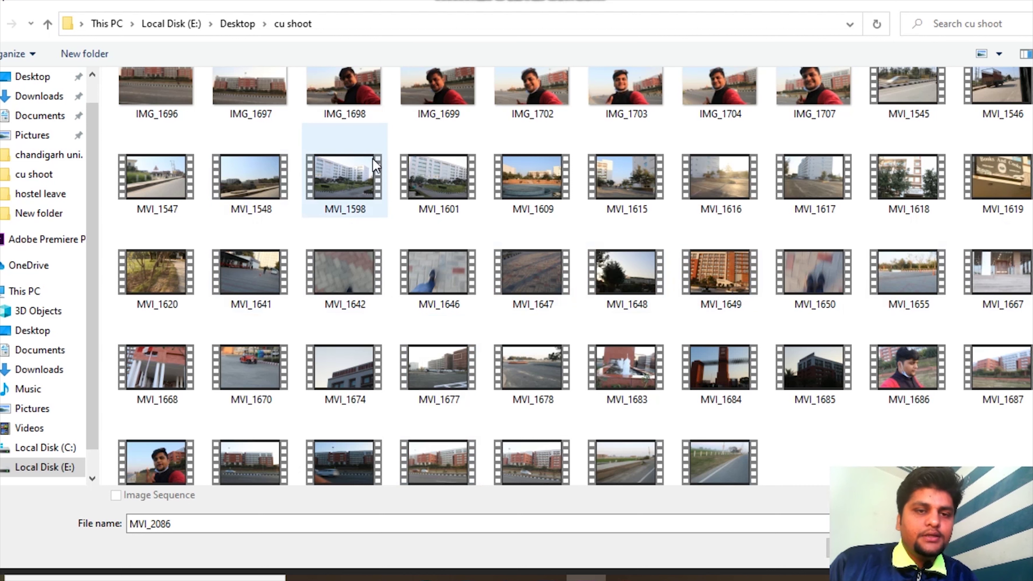
{"action": "double_click", "coordinate": [352, 167]}
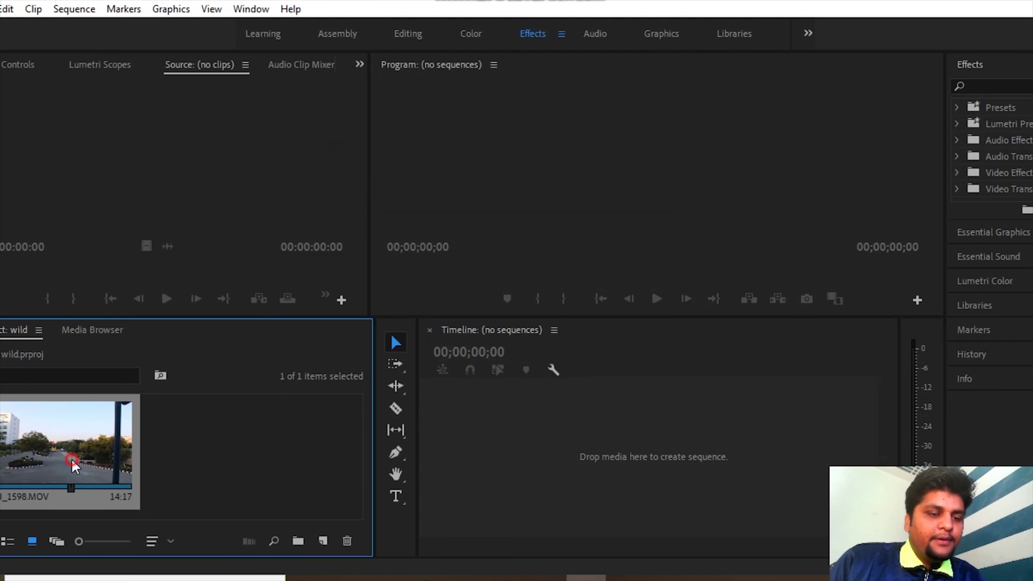
Mark MVI_1598 in at 00:01:00 and out at 00:06:17, then place only its video on the Timeline.
{"action": "double_click", "coordinate": [74, 465]}
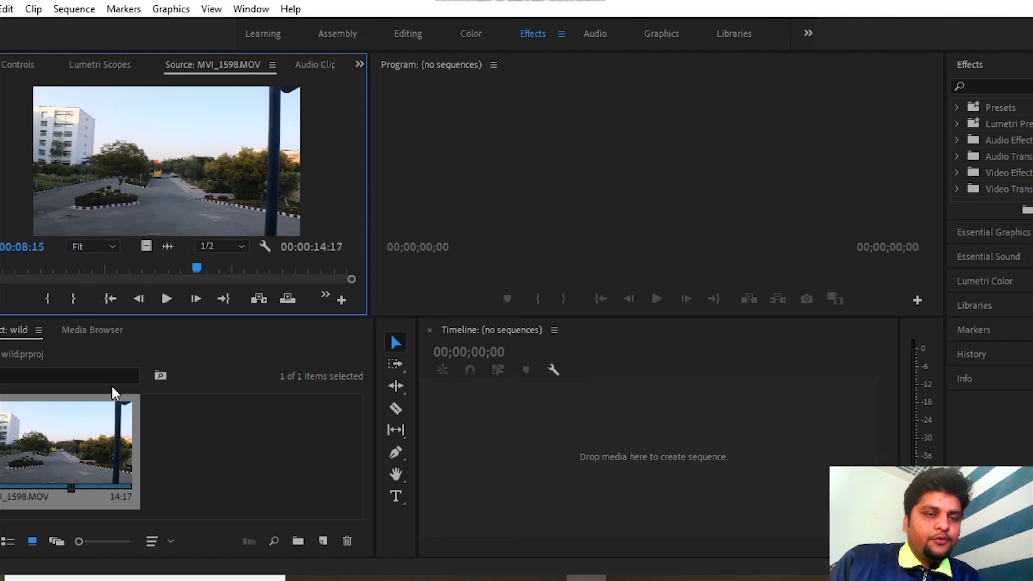
{"action": "left_click", "coordinate": [208, 268]}
{"action": "mouse_move", "coordinate": [208, 268]}
{"action": "left_mouse_down"}
{"action": "mouse_move", "coordinate": [9, 294]}
{"action": "mouse_move", "coordinate": [0, 294]}
{"action": "mouse_move", "coordinate": [1, 272]}
{"action": "left_mouse_up"}
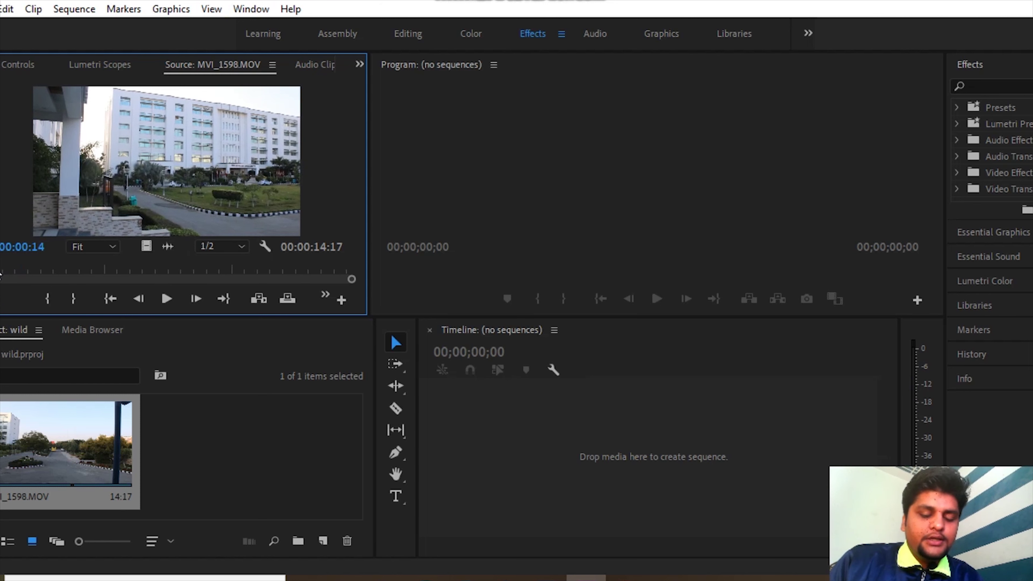
{"action": "left_click_drag", "start_coordinate": [2, 272], "coordinate": [5, 274]}
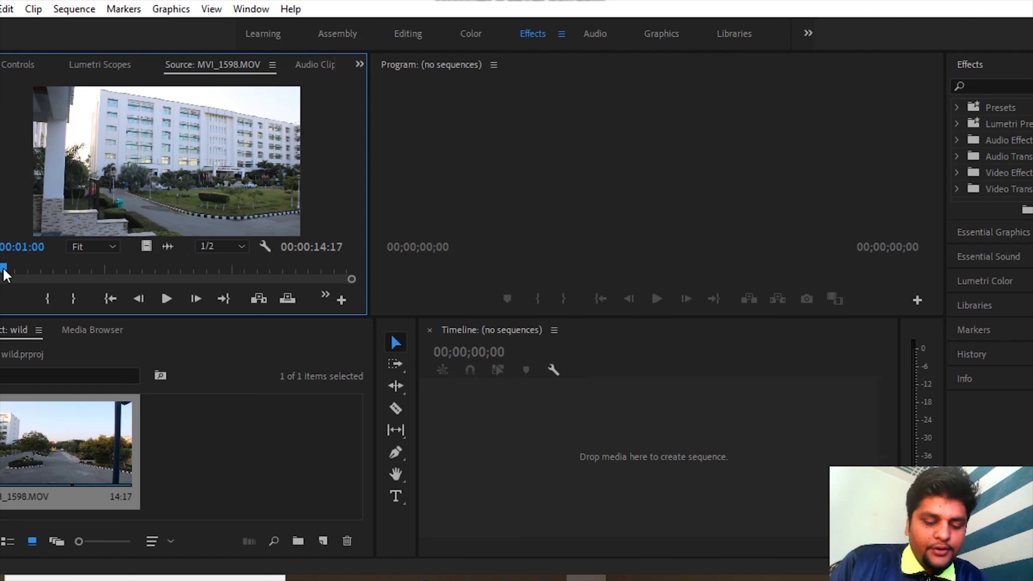
{"action": "key", "text": "i"}
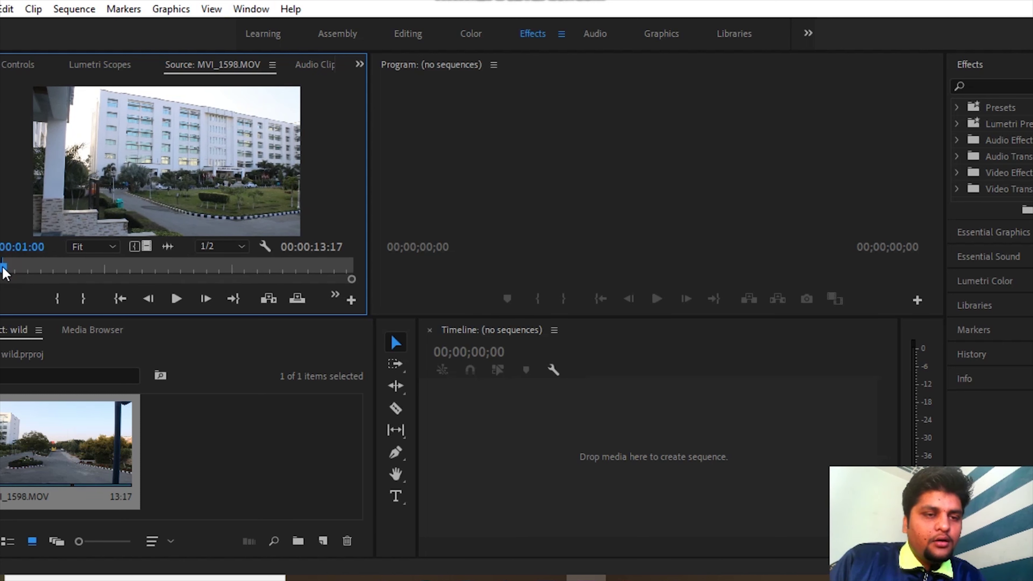
{"action": "left_click", "coordinate": [12, 270]}
{"action": "left_click_drag", "start_coordinate": [37, 272], "coordinate": [151, 270]}
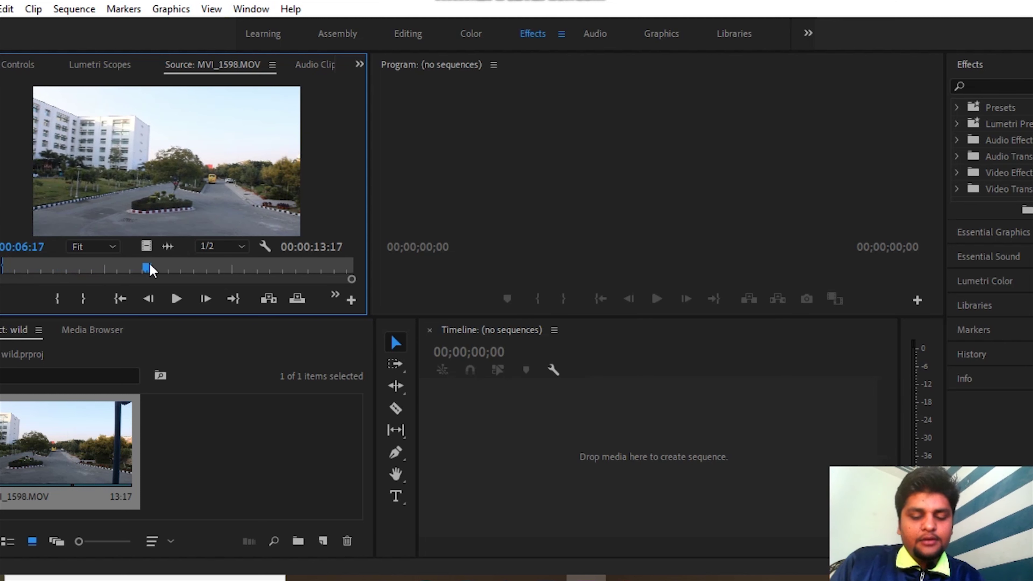
{"action": "key", "text": "o"}
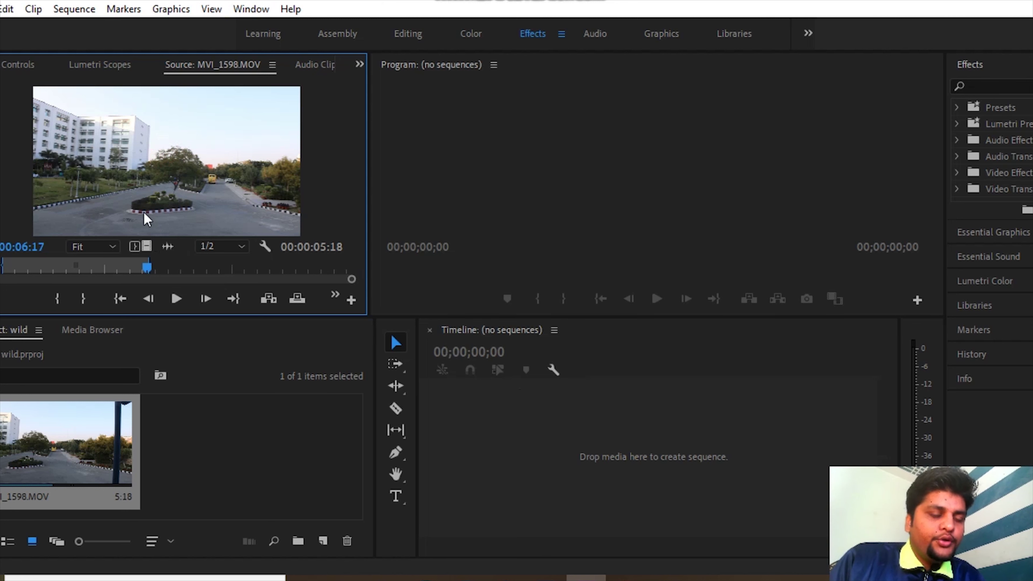
{"action": "left_click_drag", "start_coordinate": [141, 245], "coordinate": [523, 418]}
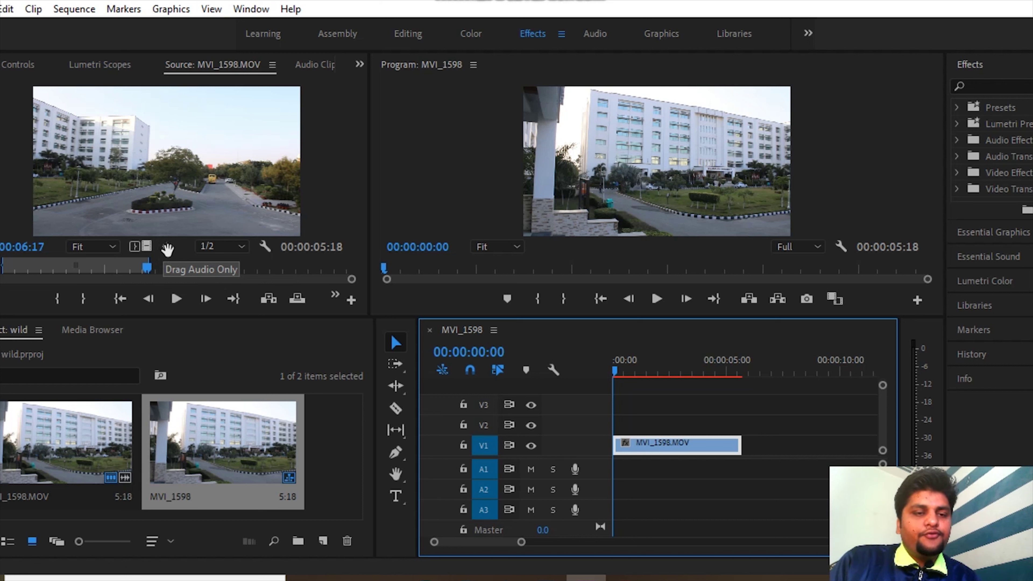
Add the clip's audio to A1, clear it again, and reopen the import browser.
{"action": "left_click", "coordinate": [166, 248]}
{"action": "left_click", "coordinate": [168, 250]}
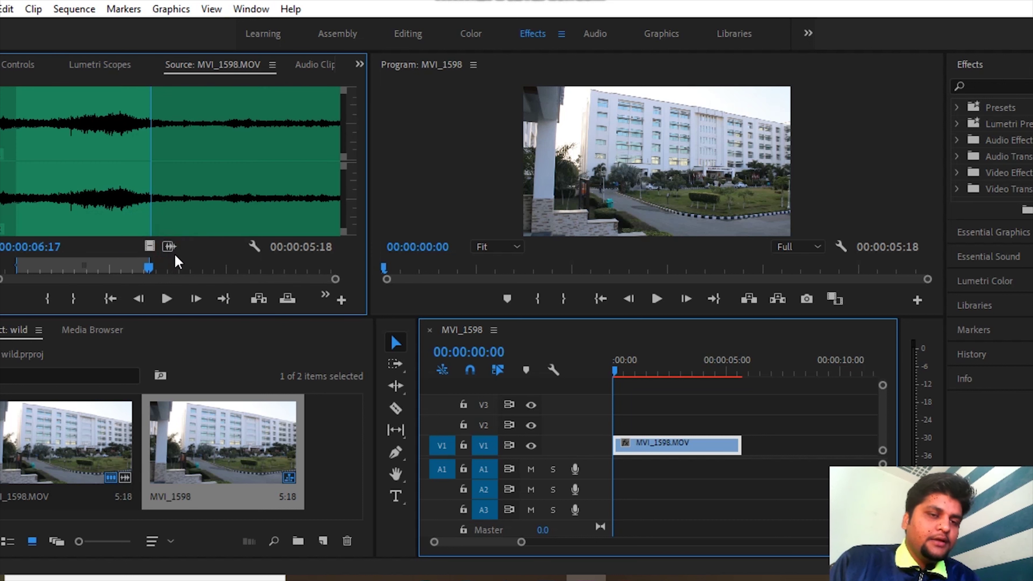
{"action": "left_click", "coordinate": [151, 249]}
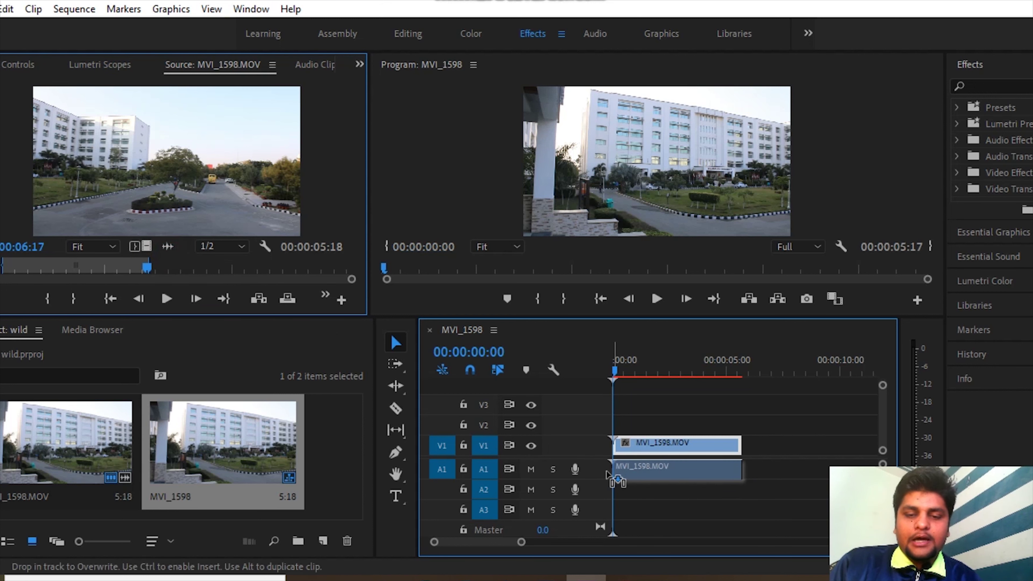
{"action": "left_click_drag", "start_coordinate": [552, 449], "coordinate": [604, 478]}
{"action": "right_click", "coordinate": [691, 478]}
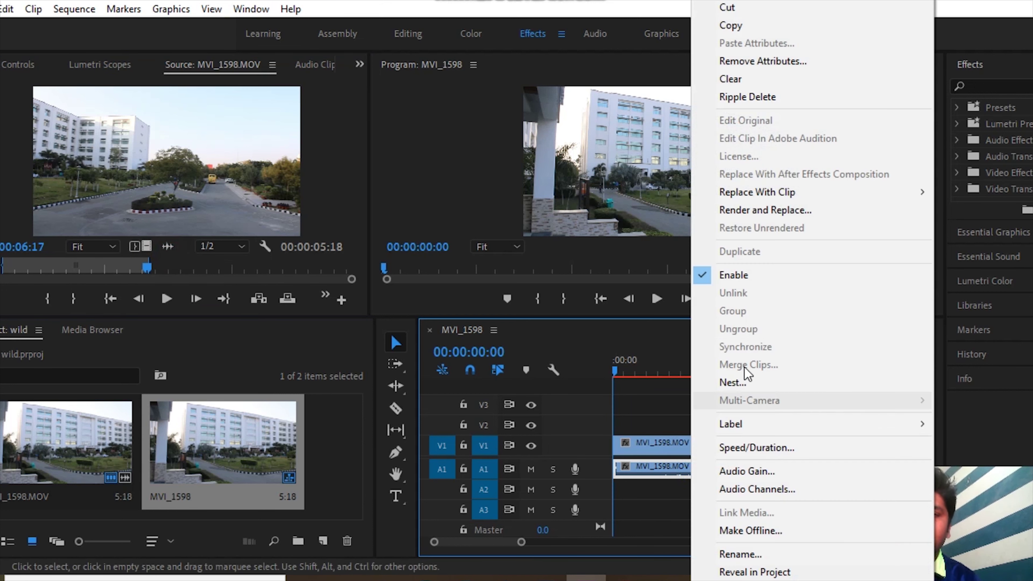
{"action": "left_click", "coordinate": [799, 79]}
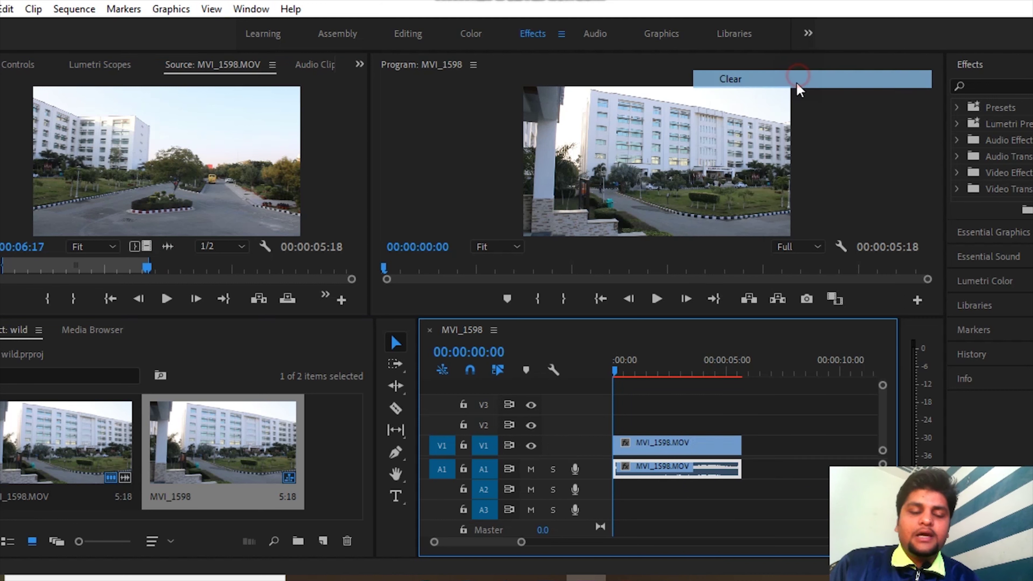
{"action": "double_click", "coordinate": [332, 436]}
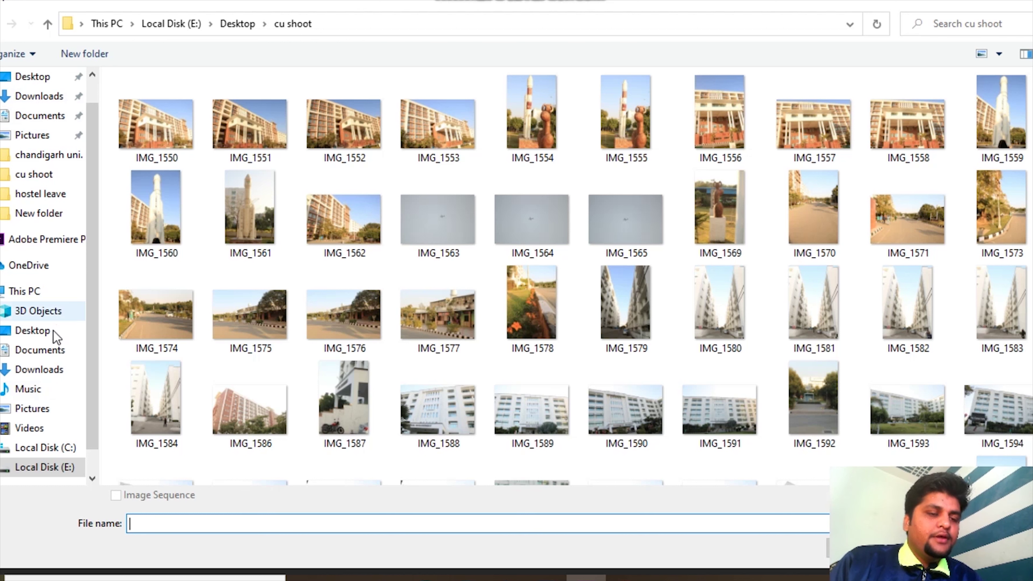
Import Happy_For_You.mp3 from the Desktop's New folder and open it in the Source monitor.
{"action": "left_click", "coordinate": [47, 335]}
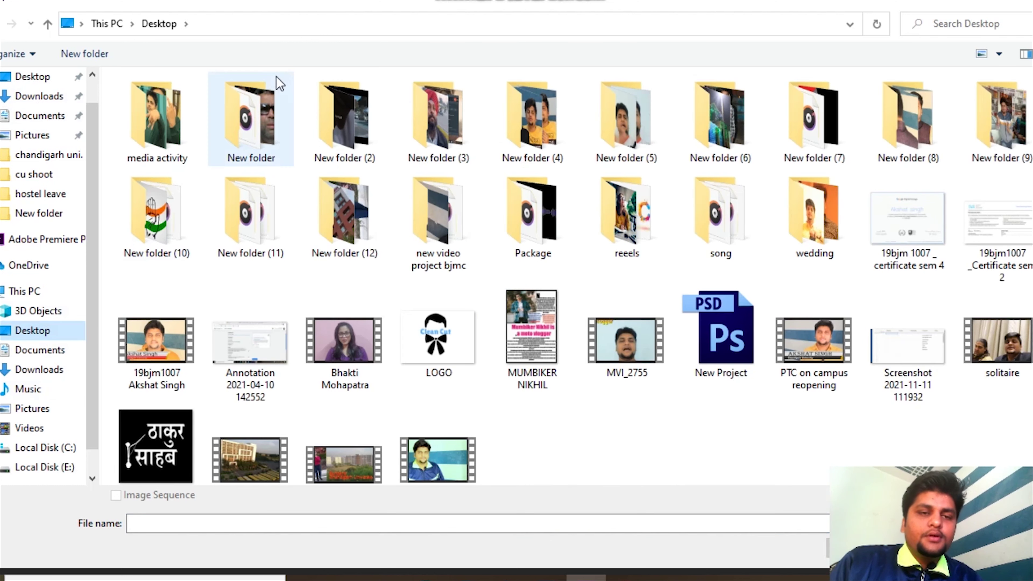
{"action": "double_click", "coordinate": [259, 144]}
{"action": "double_click", "coordinate": [250, 260]}
{"action": "double_click", "coordinate": [294, 426]}
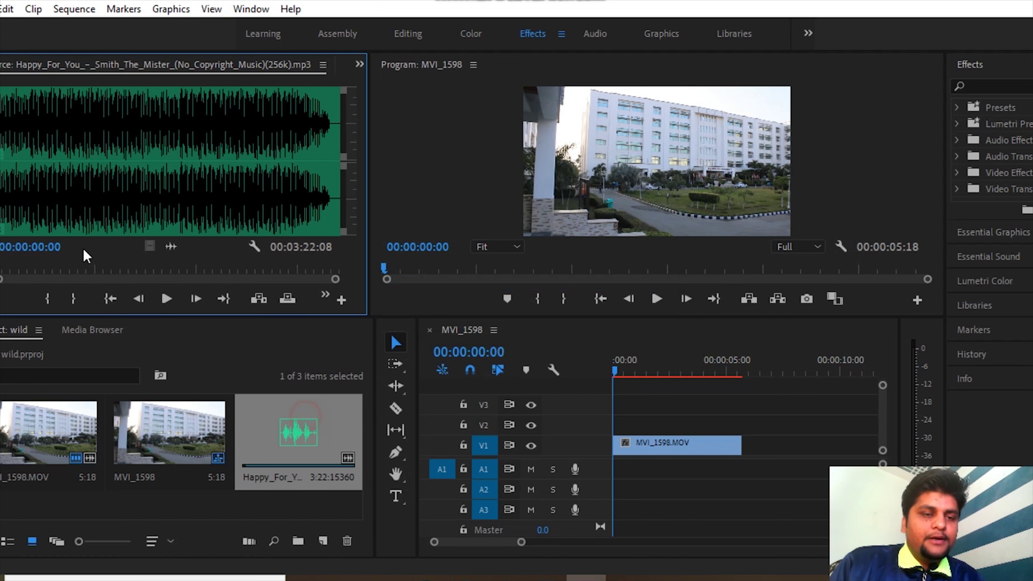
Audition the Happy_For_You music and mark its in point and an out point at 00:00:22:05.
{"action": "left_click", "coordinate": [15, 273]}
{"action": "key", "text": "space"}
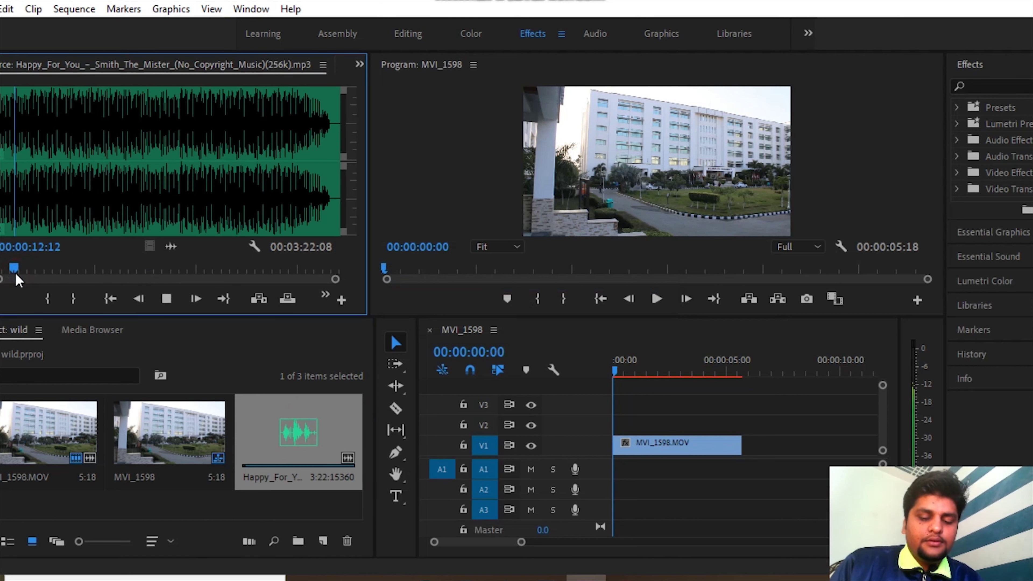
{"action": "key", "text": "i"}
{"action": "left_click", "coordinate": [50, 269]}
{"action": "key", "text": "o"}
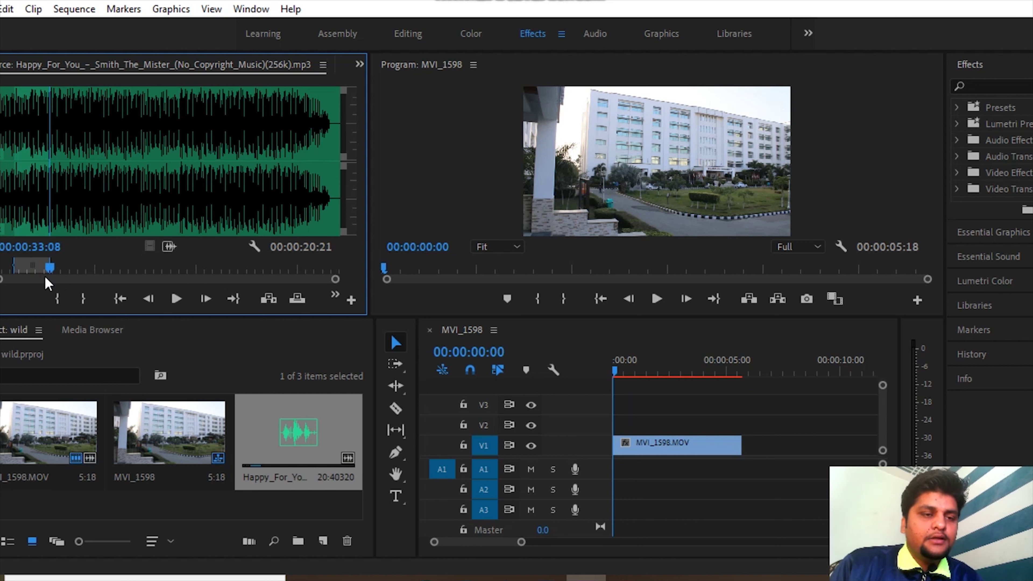
{"action": "left_click", "coordinate": [30, 269]}
{"action": "key", "text": "o"}
Place the music on A1 under the video, trim it to end at 00:00:05:18, and play.
{"action": "mouse_move", "coordinate": [168, 246]}
{"action": "left_mouse_down"}
{"action": "mouse_move", "coordinate": [613, 491]}
{"action": "mouse_move", "coordinate": [614, 468]}
{"action": "left_mouse_up"}
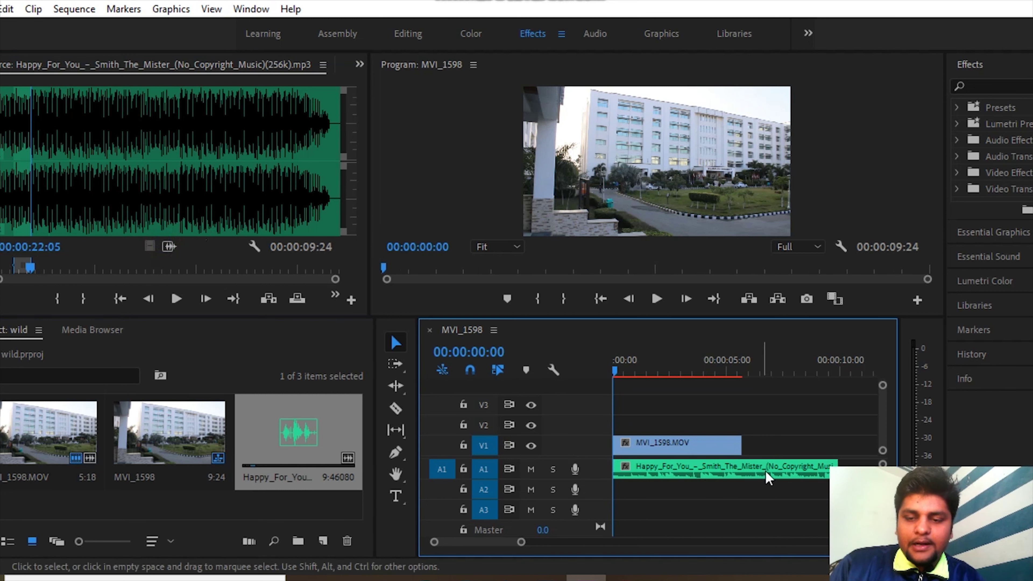
{"action": "left_click_drag", "start_coordinate": [832, 461], "coordinate": [782, 473]}
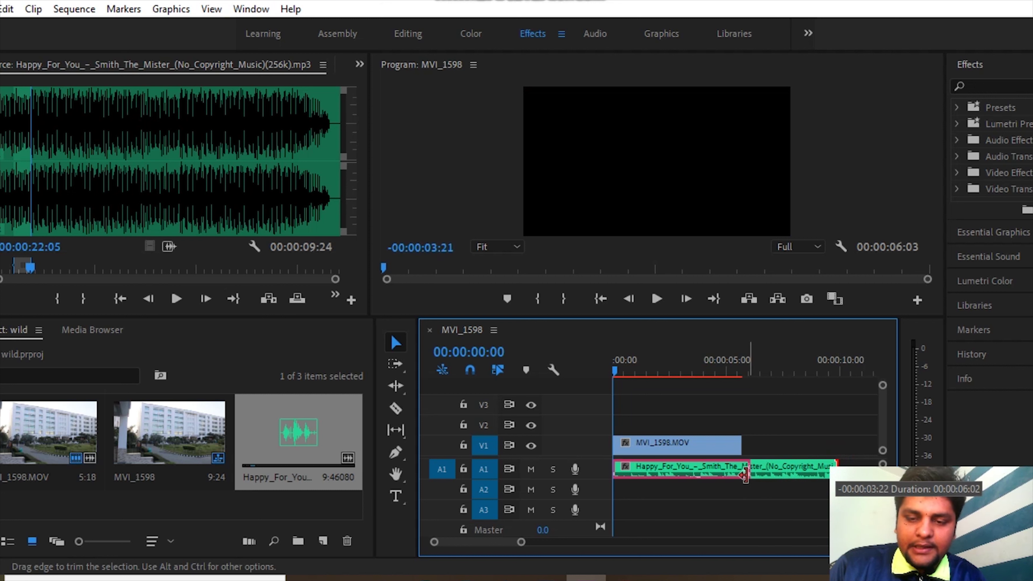
{"action": "left_click_drag", "start_coordinate": [781, 473], "coordinate": [734, 470]}
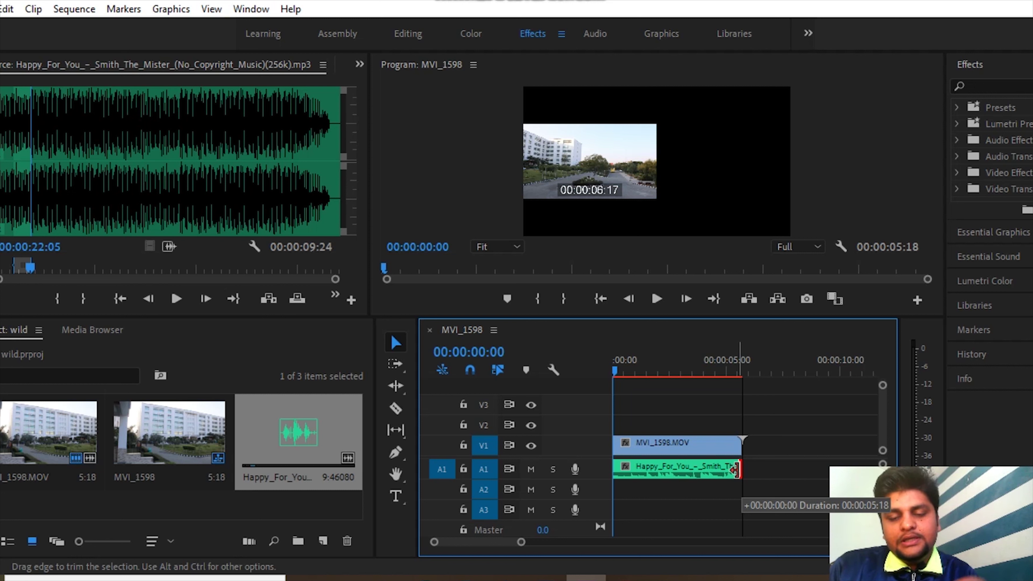
{"action": "left_click_drag", "start_coordinate": [734, 471], "coordinate": [734, 471]}
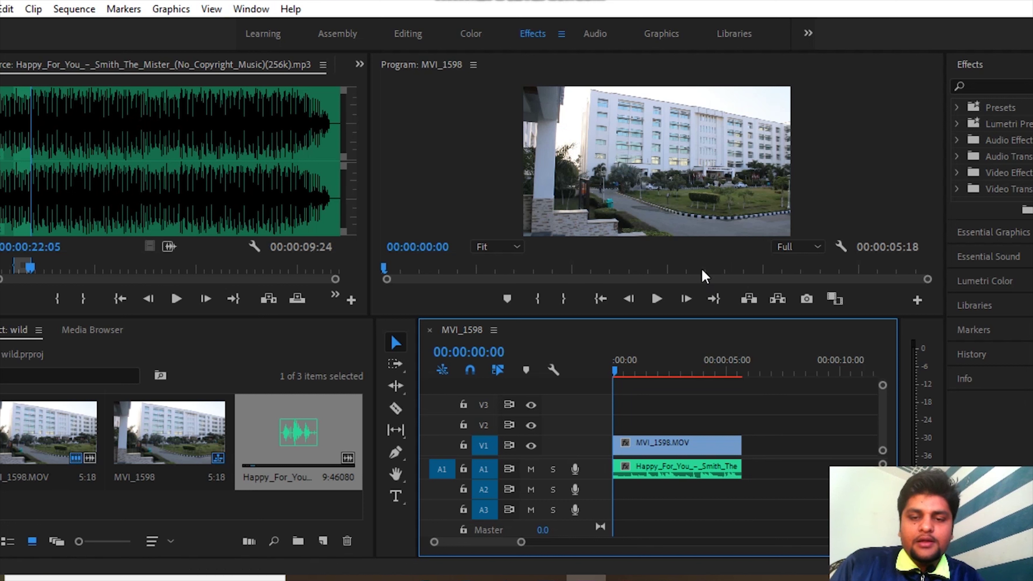
{"action": "key", "text": "space"}
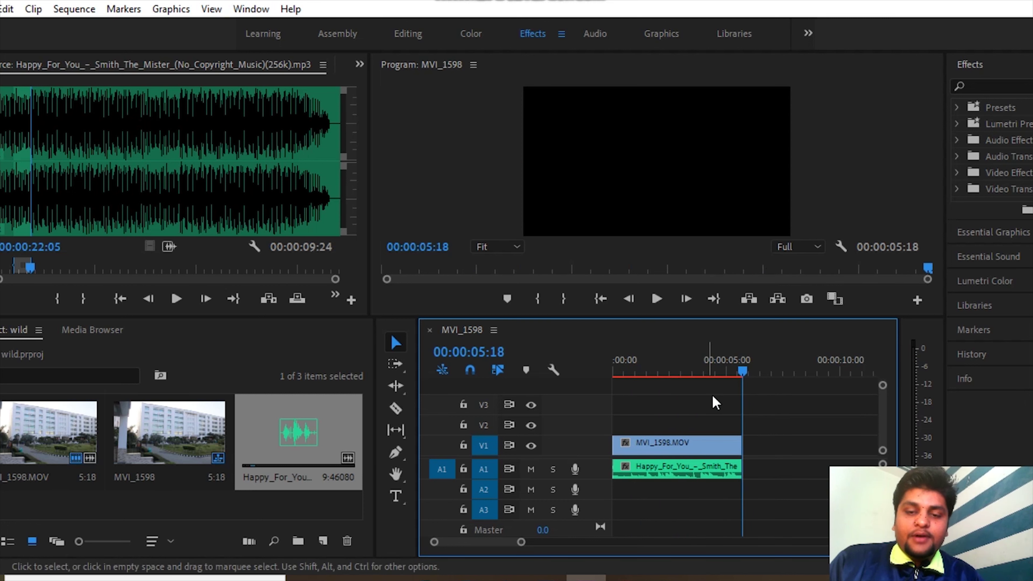
Replay the sequence, render it In to Out, and play the rendered result.
{"action": "left_click", "coordinate": [631, 363]}
{"action": "key", "text": "space"}
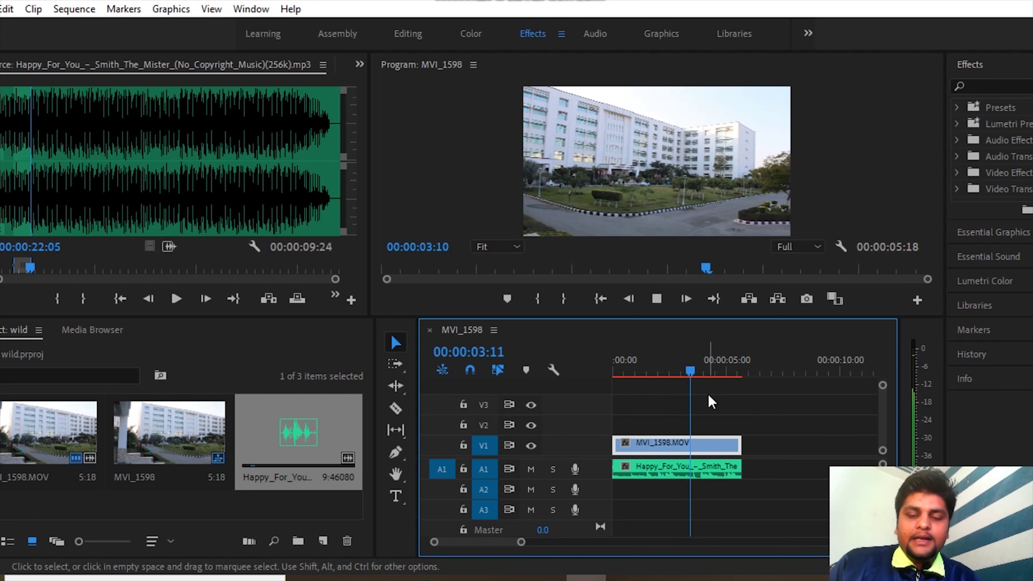
{"action": "left_click_drag", "start_coordinate": [706, 376], "coordinate": [686, 373]}
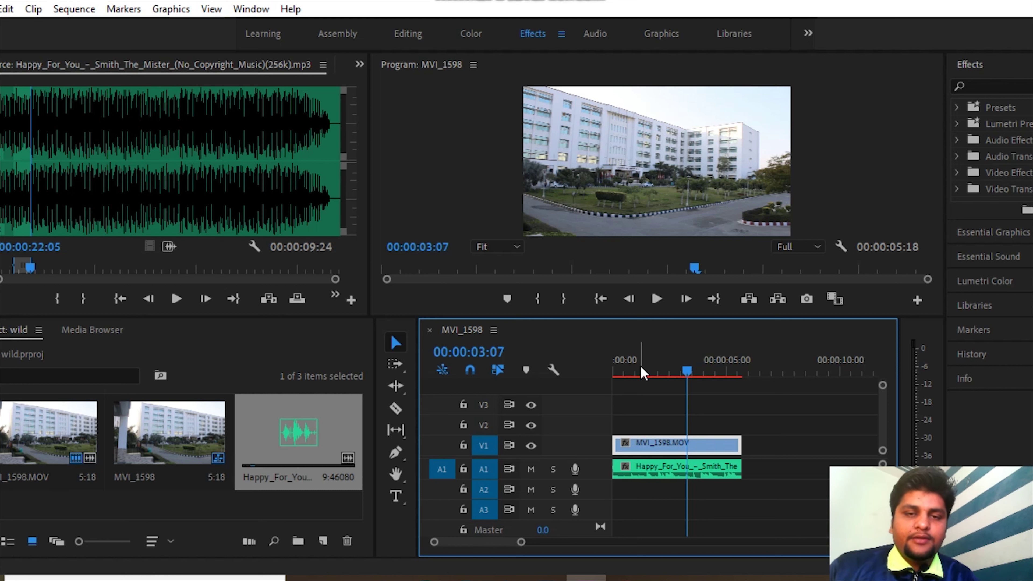
{"action": "key", "text": "Return"}
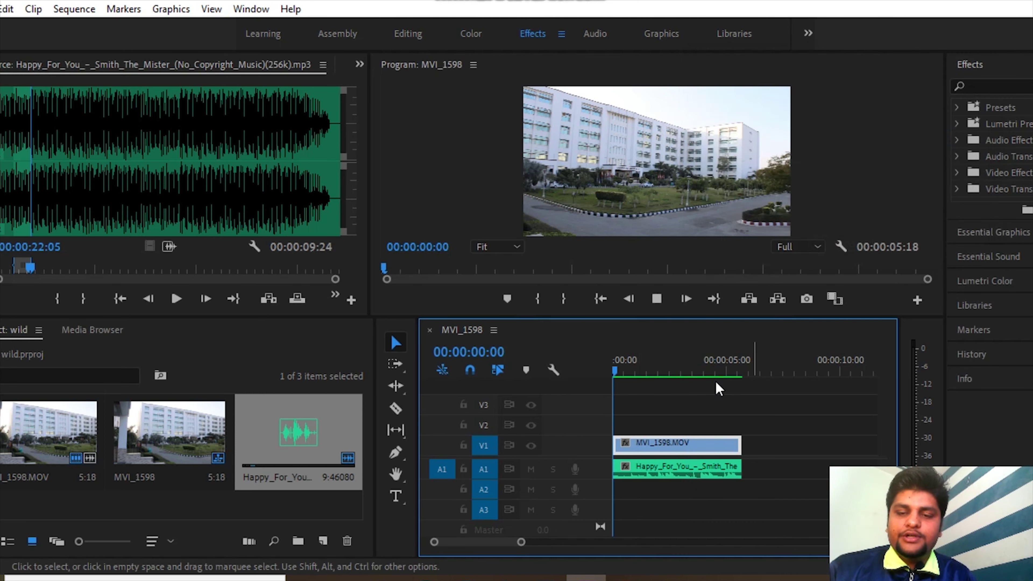
{"action": "key", "text": "space"}
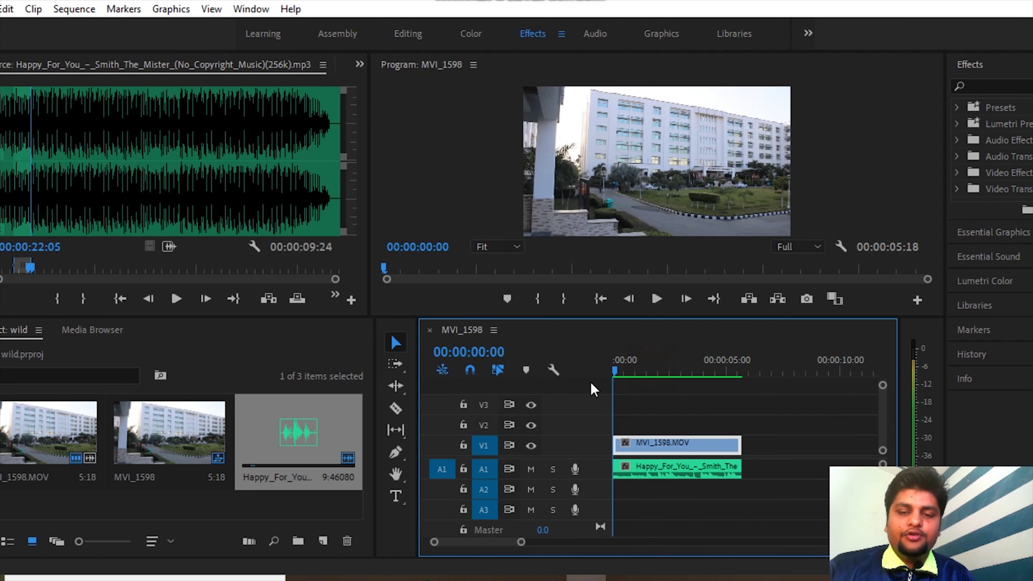
{"action": "key", "text": "space"}
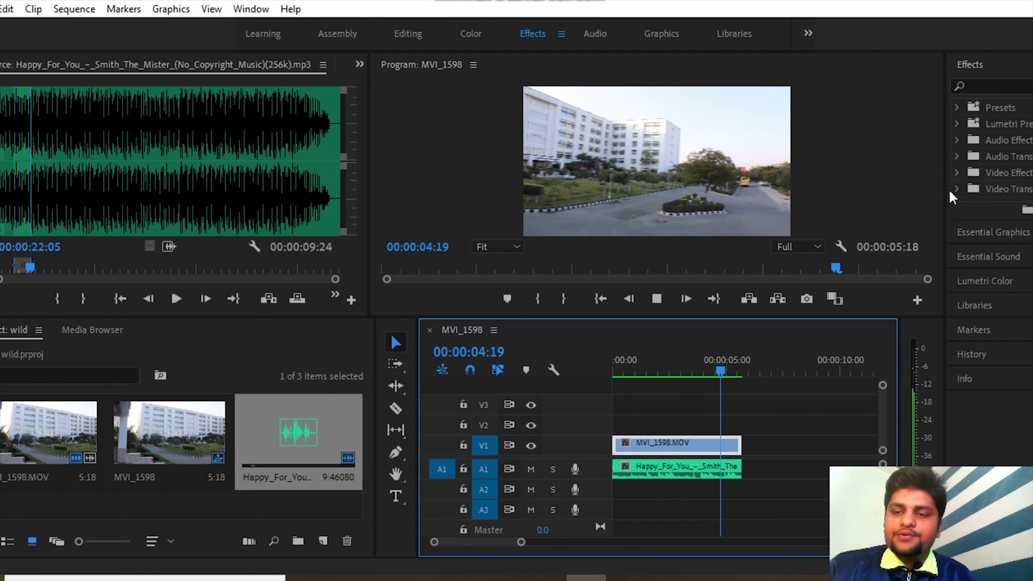
{"action": "mouse_move", "coordinate": [945, 187]}
{"action": "left_mouse_down"}
{"action": "mouse_move", "coordinate": [839, 207]}
{"action": "mouse_move", "coordinate": [700, 195]}
{"action": "left_mouse_up"}
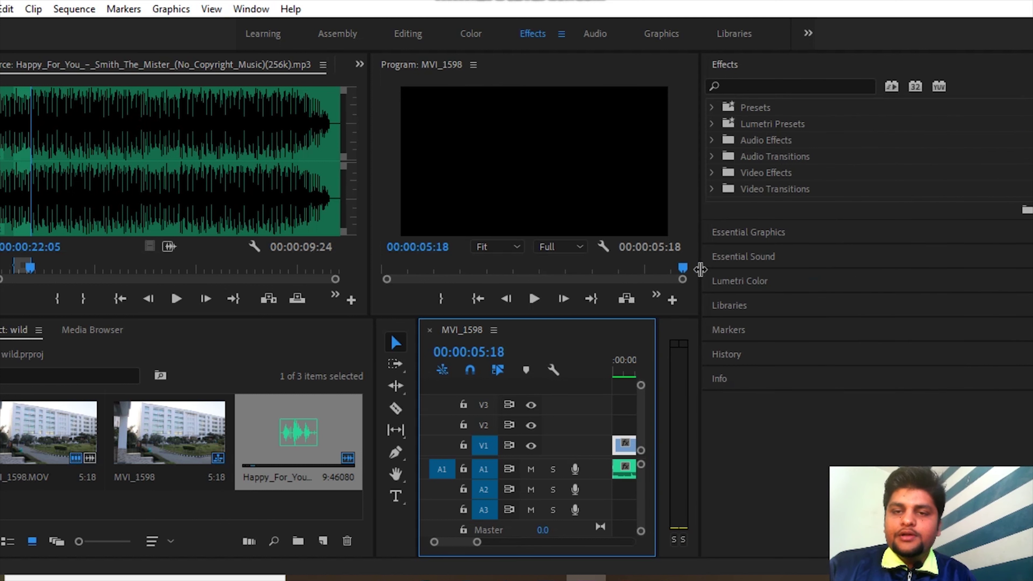
{"action": "double_click", "coordinate": [776, 124]}
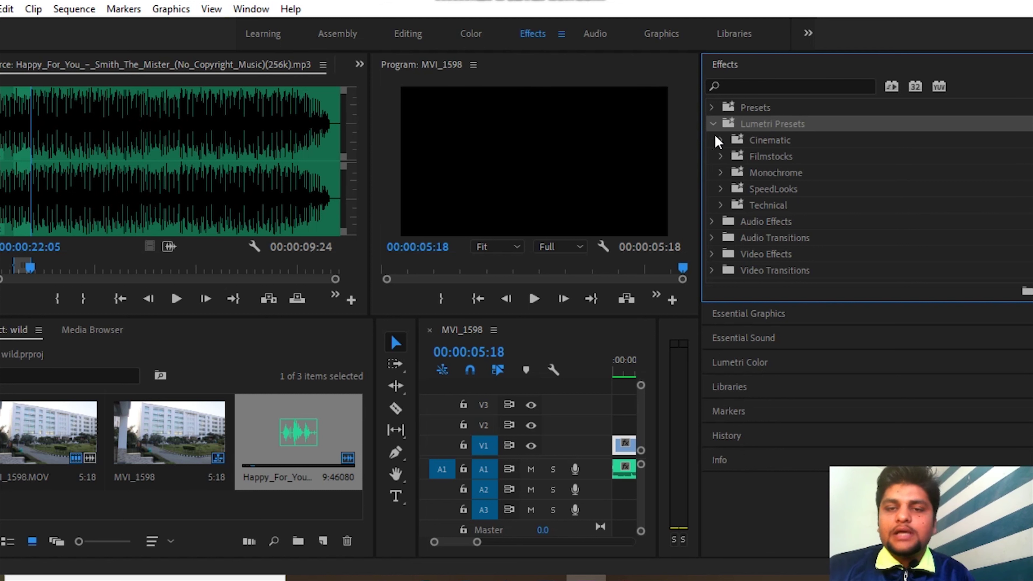
{"action": "left_click", "coordinate": [714, 124]}
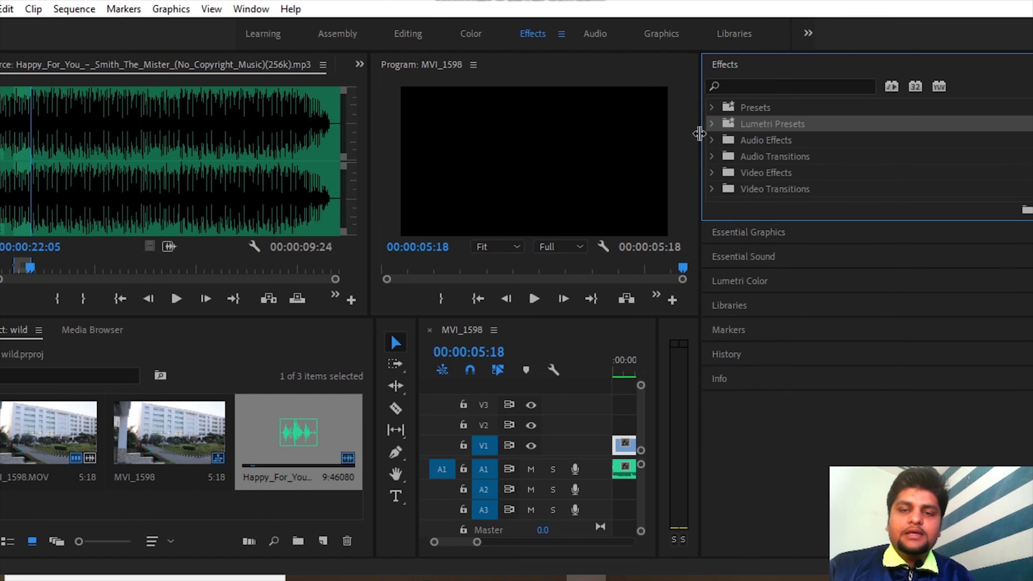
{"action": "left_click_drag", "start_coordinate": [699, 134], "coordinate": [893, 139]}
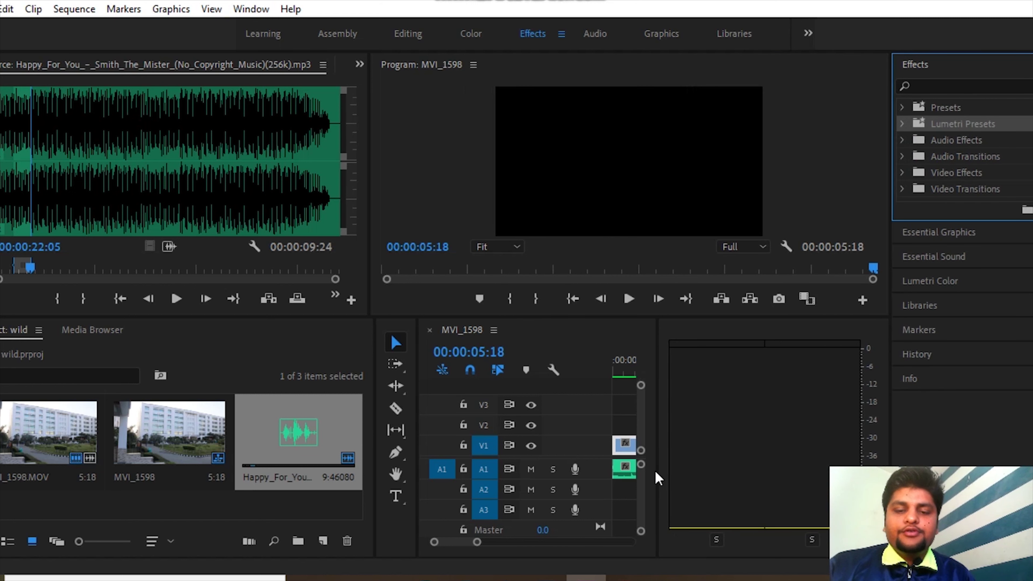
{"action": "left_click_drag", "start_coordinate": [655, 447], "coordinate": [828, 442]}
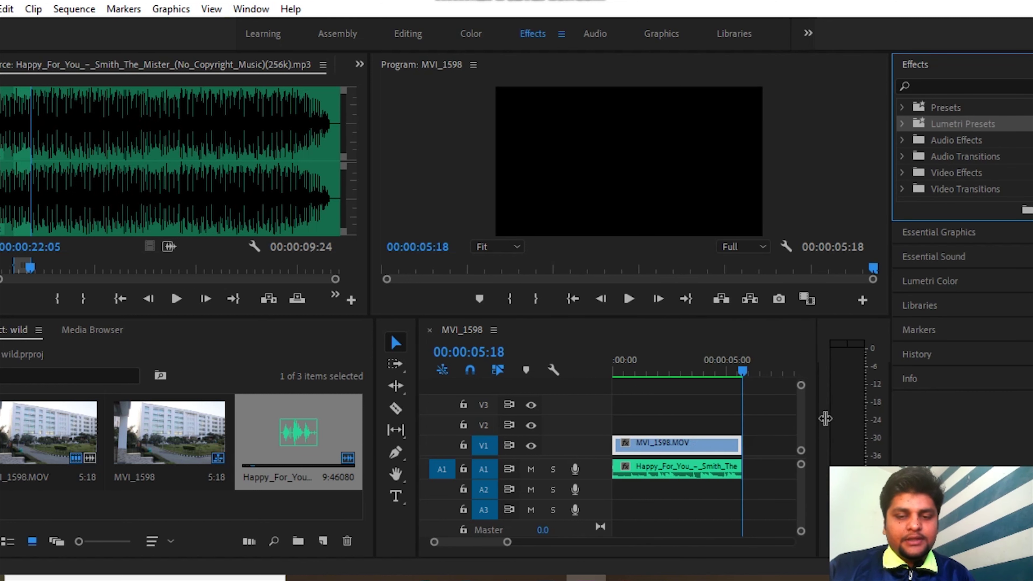
{"action": "left_click", "coordinate": [685, 375]}
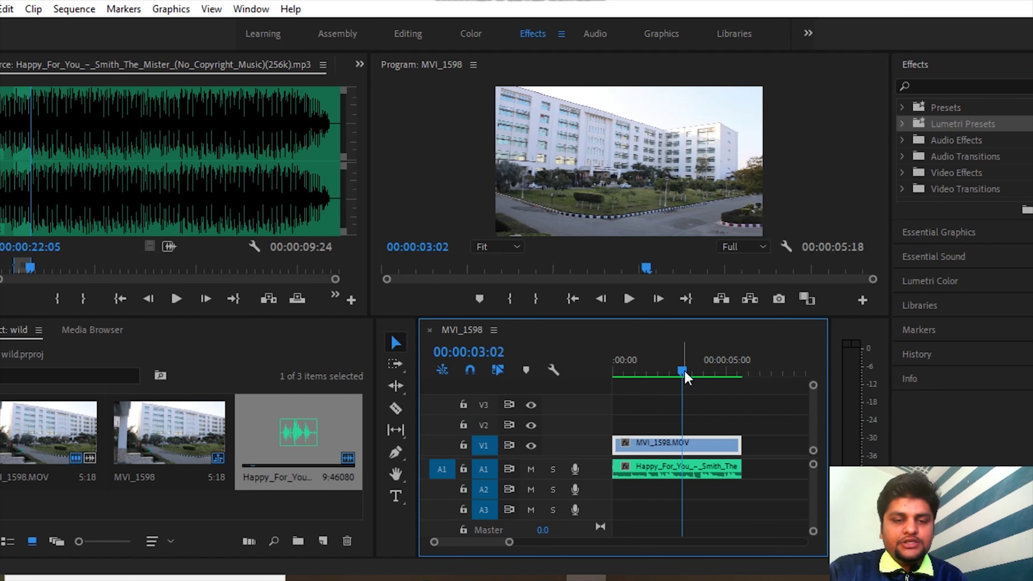
{"action": "left_click_drag", "start_coordinate": [683, 375], "coordinate": [633, 375]}
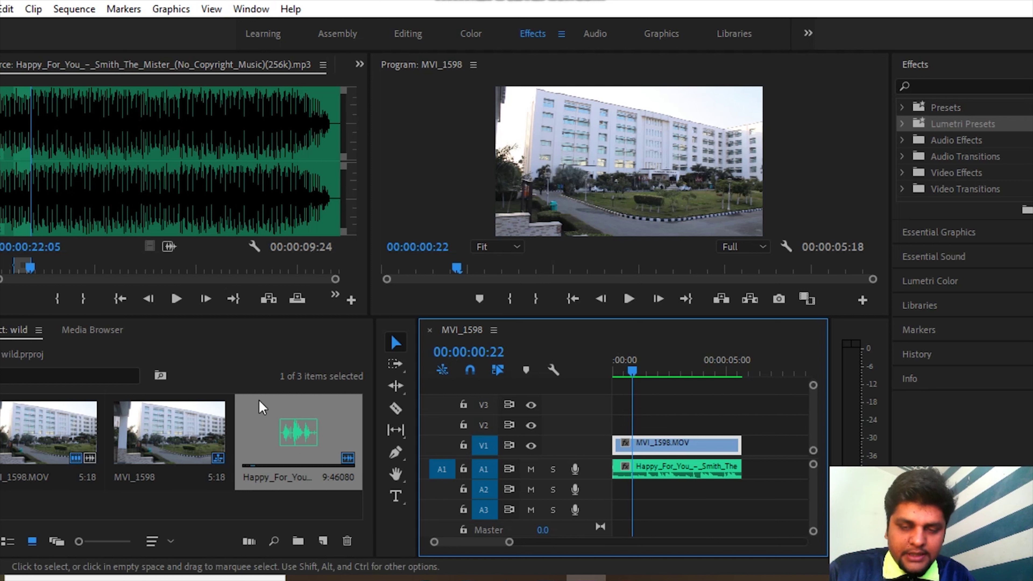
{"action": "left_click_drag", "start_coordinate": [889, 271], "coordinate": [931, 273]}
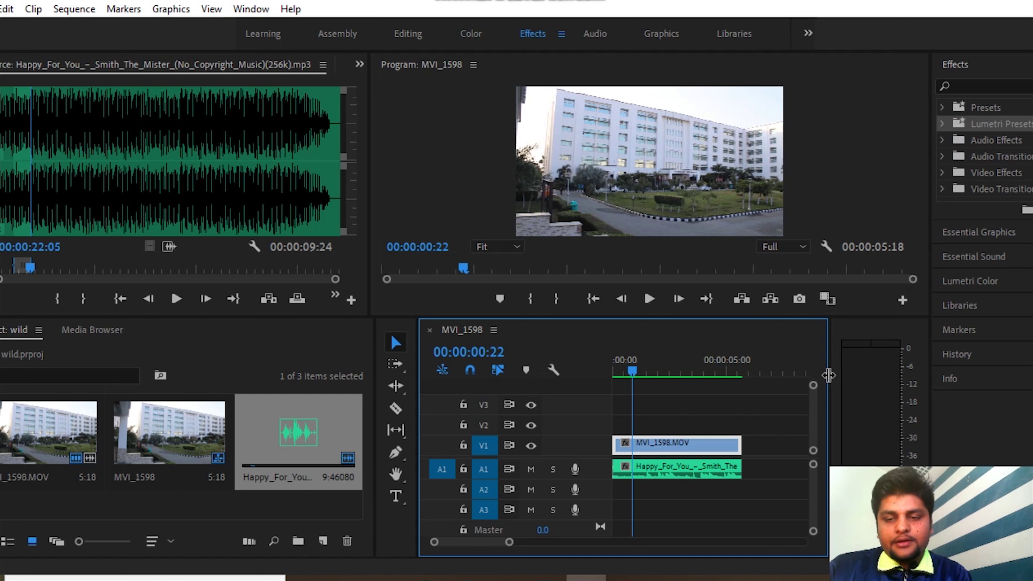
{"action": "left_click_drag", "start_coordinate": [828, 376], "coordinate": [939, 378]}
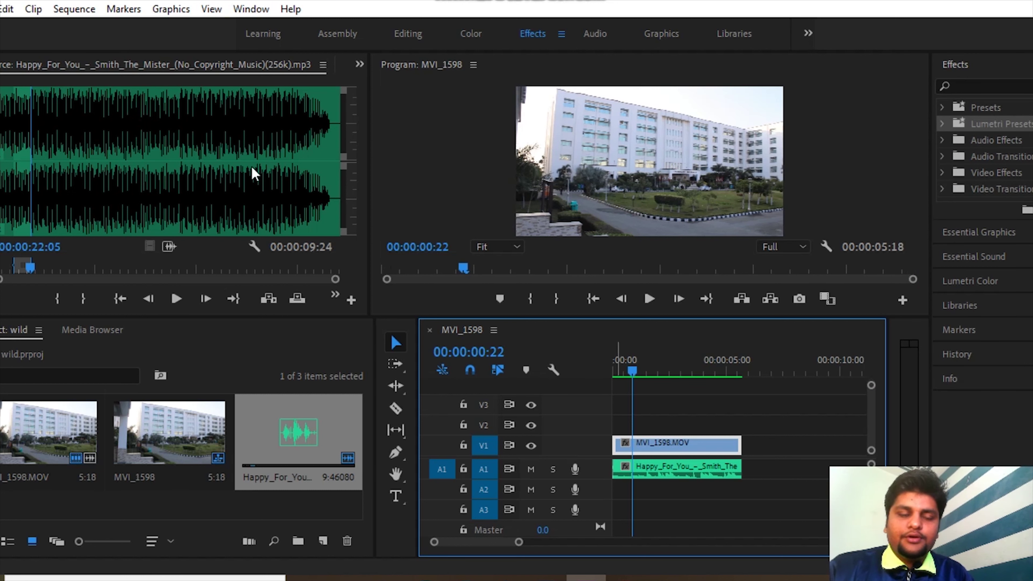
{"action": "left_click", "coordinate": [72, 16]}
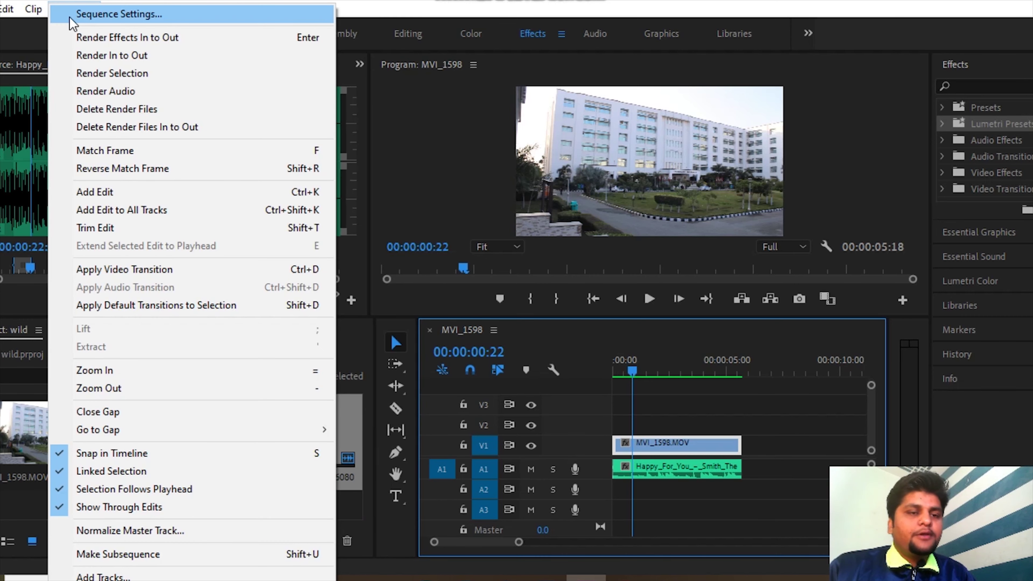
{"action": "left_click", "coordinate": [7, 9]}
{"action": "key", "text": "Left"}
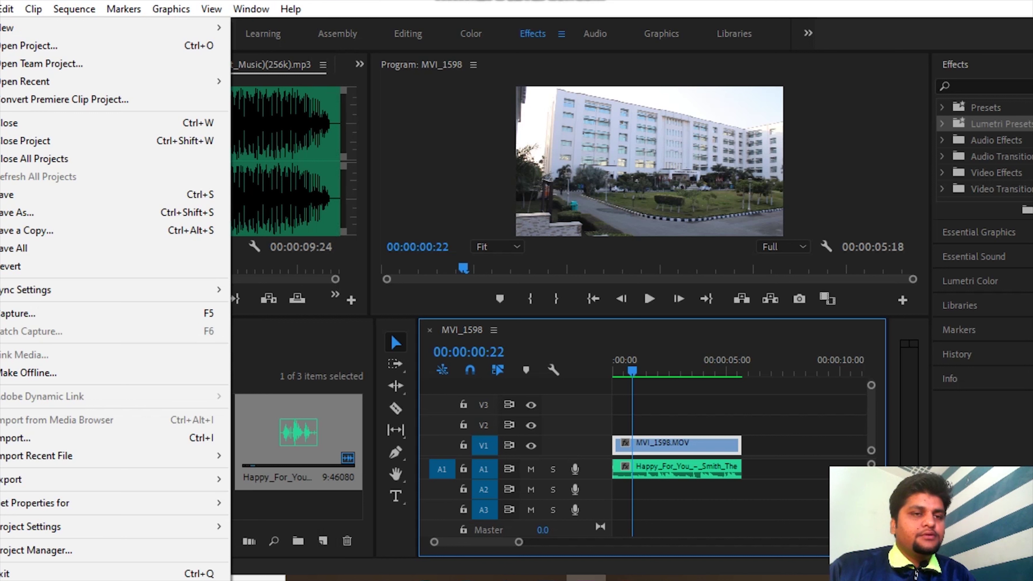
{"action": "mouse_move", "coordinate": [8, 28]}
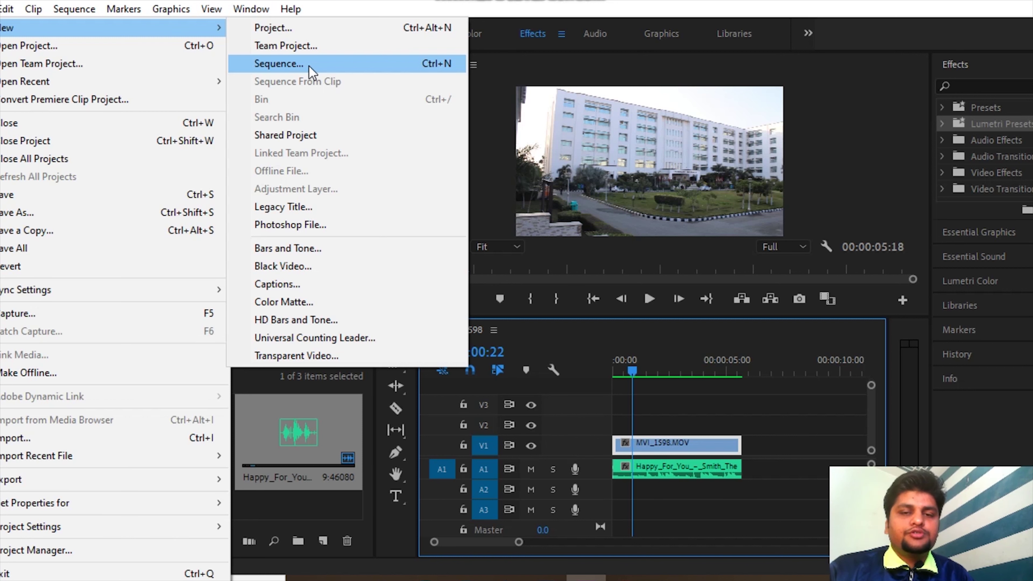
{"action": "left_click", "coordinate": [500, 154]}
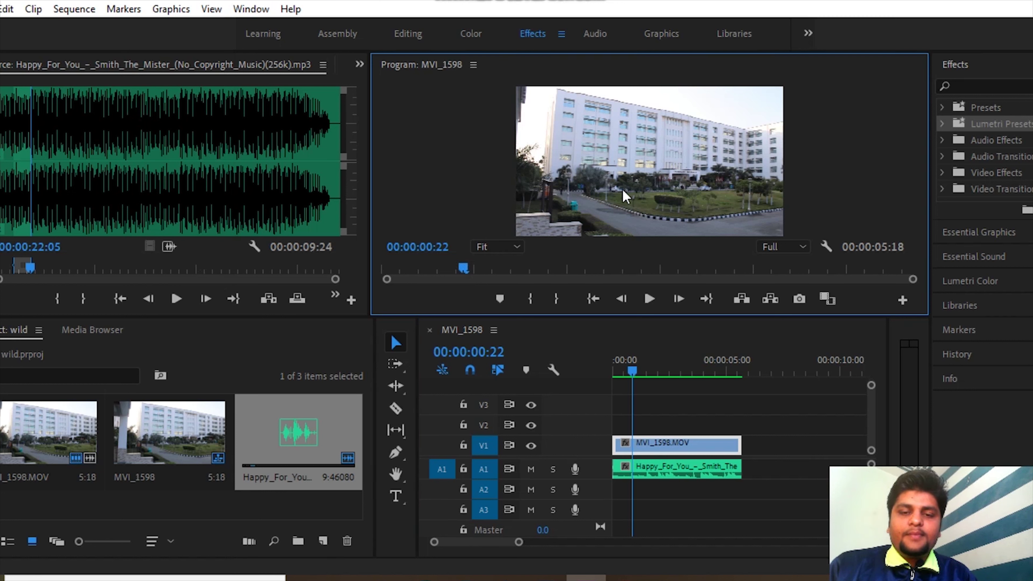
{"action": "left_click", "coordinate": [490, 269]}
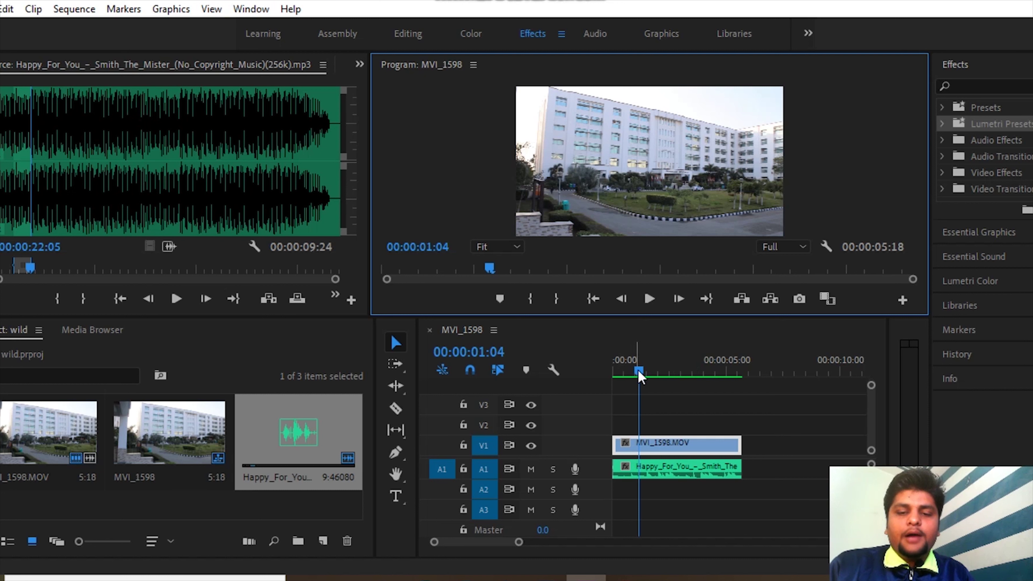
{"action": "left_click", "coordinate": [640, 371]}
{"action": "left_click_drag", "start_coordinate": [669, 375], "coordinate": [675, 375]}
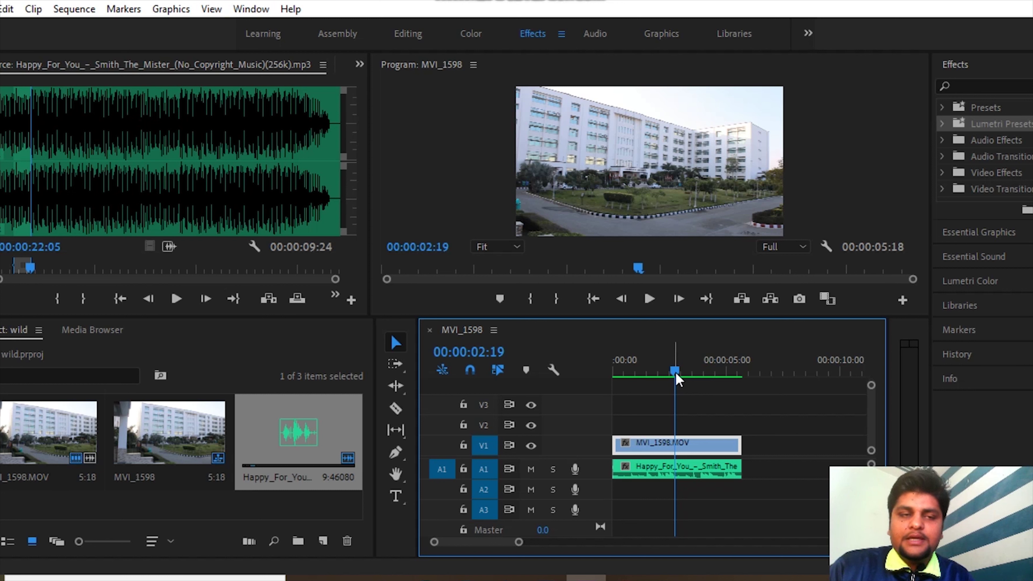
Open File > Export > Media for the MVI_1598 sequence.
{"action": "key", "text": "alt+f"}
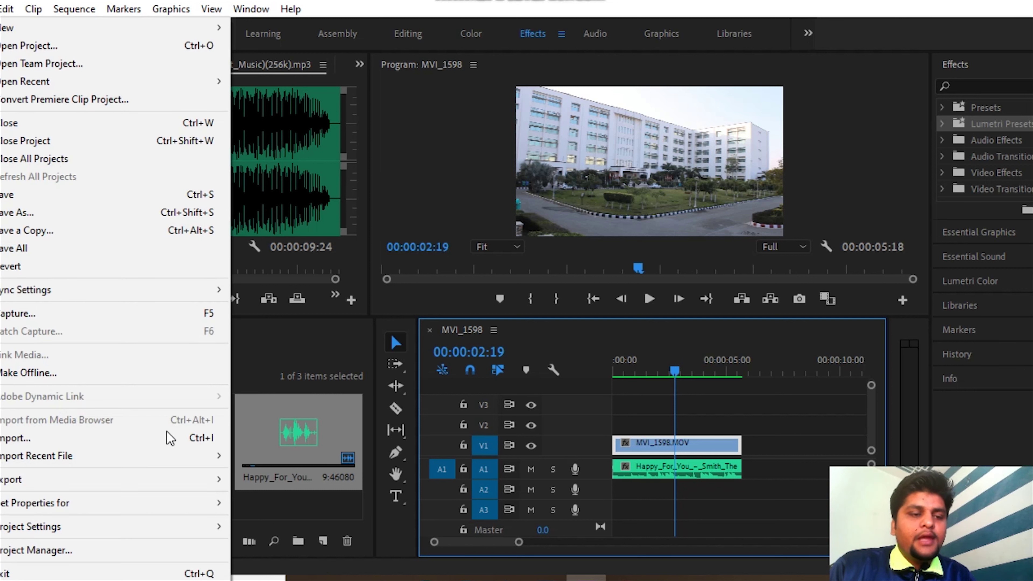
{"action": "mouse_move", "coordinate": [143, 480]}
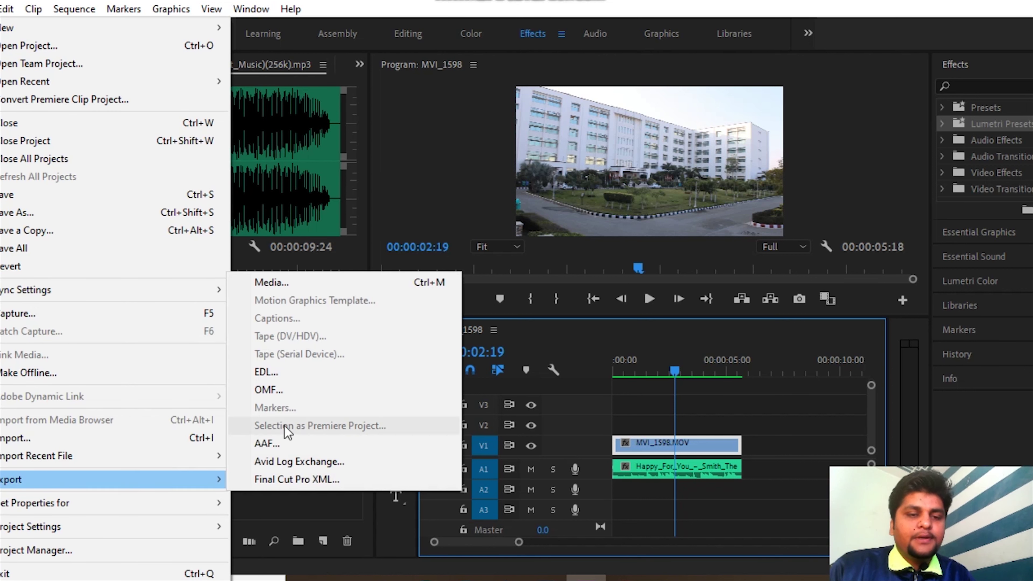
{"action": "left_click", "coordinate": [340, 285]}
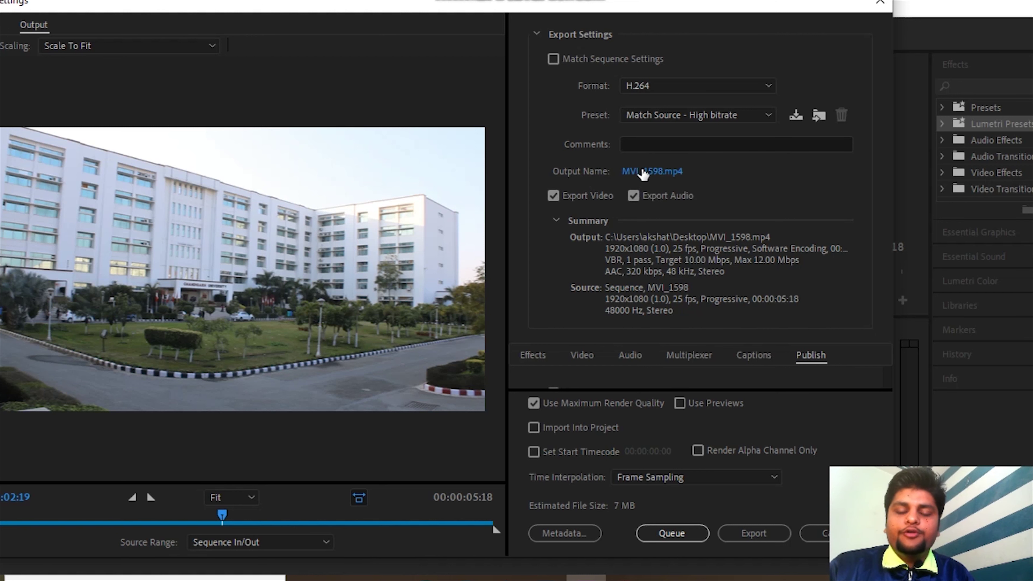
Set the export output file to MVI_1598 on the Desktop.
{"action": "left_click", "coordinate": [661, 171]}
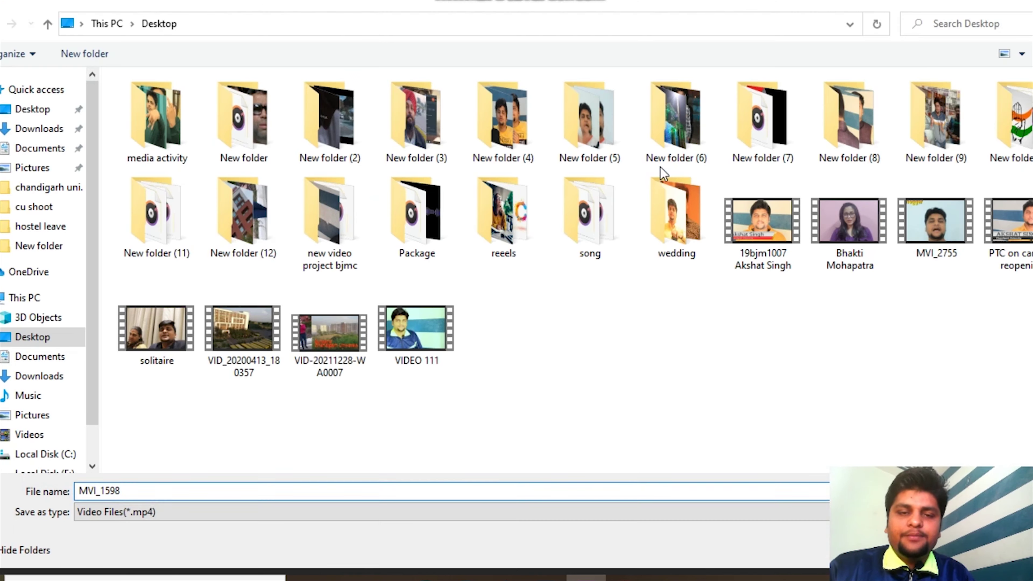
{"action": "left_click", "coordinate": [65, 336]}
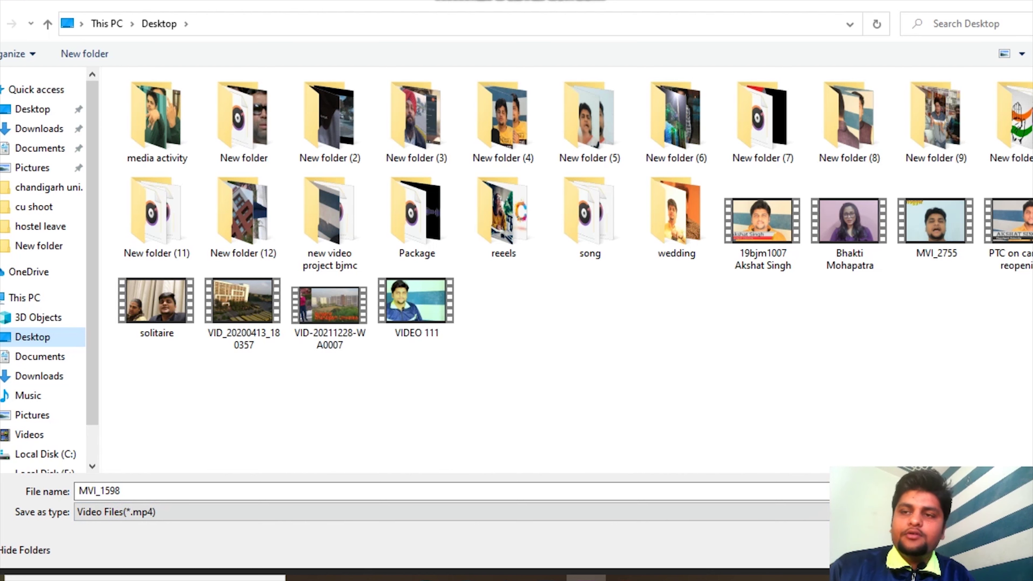
{"action": "key", "text": "Return"}
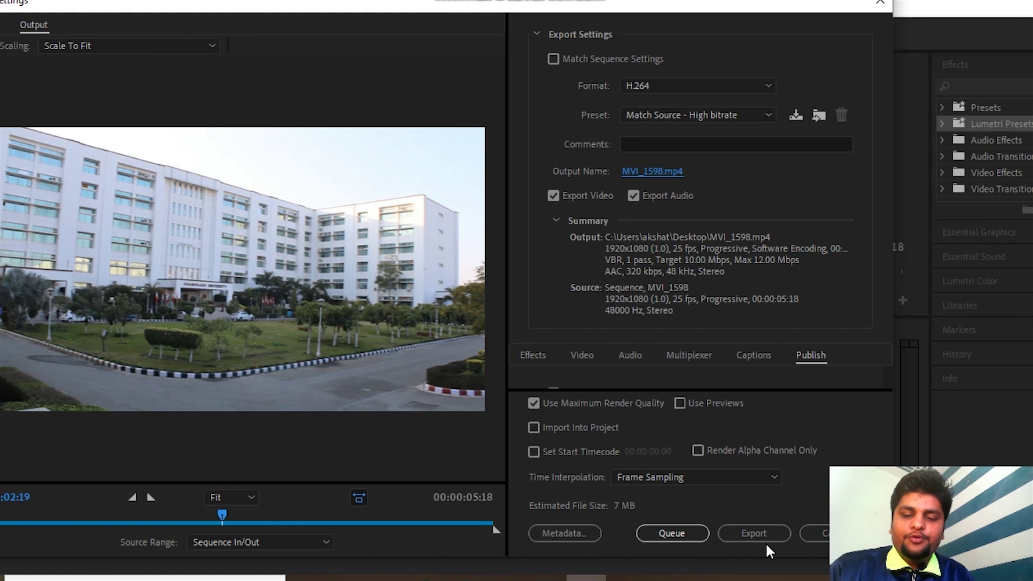
Start the H.264 export of MVI_1598.mp4 to the Desktop.
{"action": "left_click", "coordinate": [749, 535]}
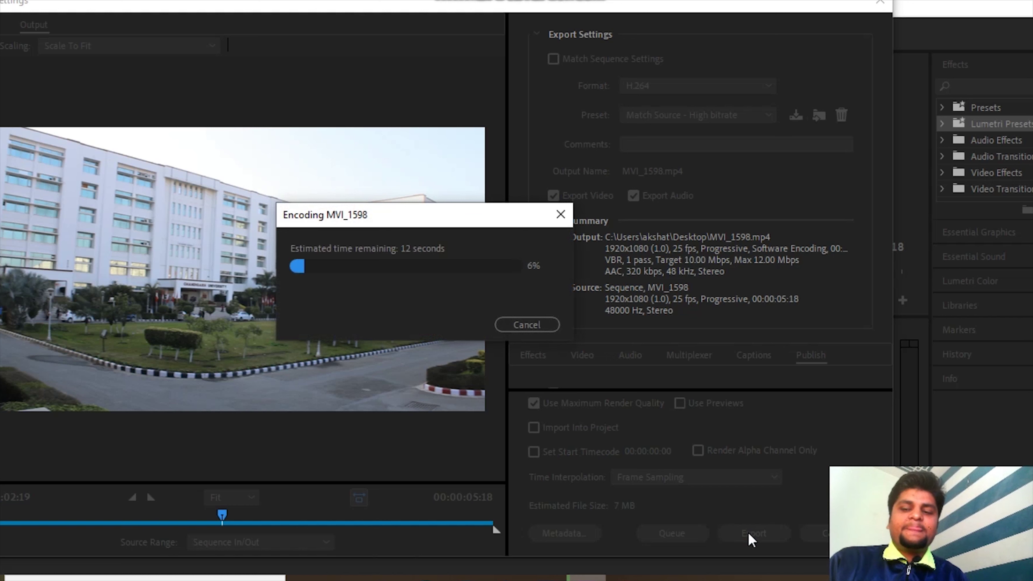